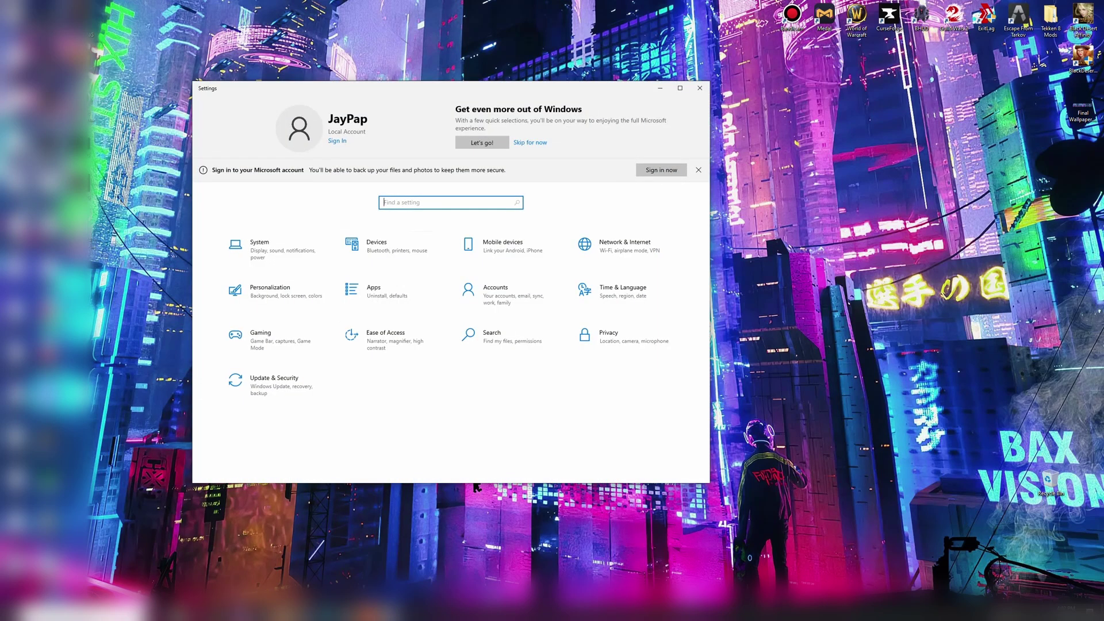
- Find the Notifications & actions settings and check the notification switch for apps and other senders
{"action": "type", "text": "notif"}
{"action": "key", "text": "Down"}
{"action": "key", "text": "Return"}
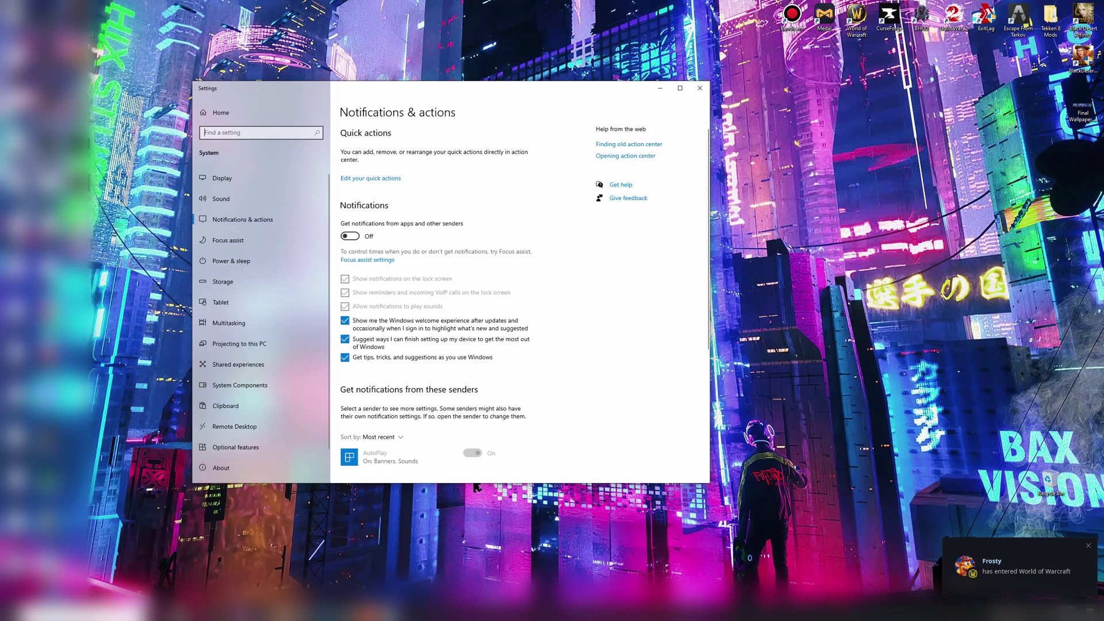
- Check the Game Mode setting and the Game Bar setting
{"action": "type", "text": "game"}
{"action": "key", "text": "Down"}
{"action": "key", "text": "Return"}
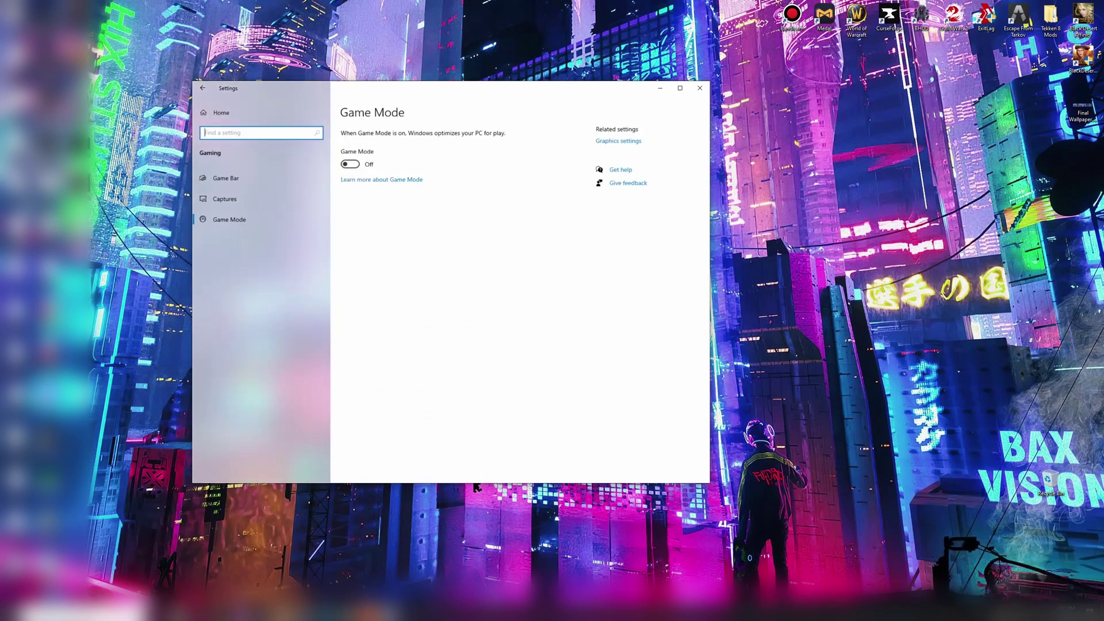
{"action": "left_click", "coordinate": [225, 178]}
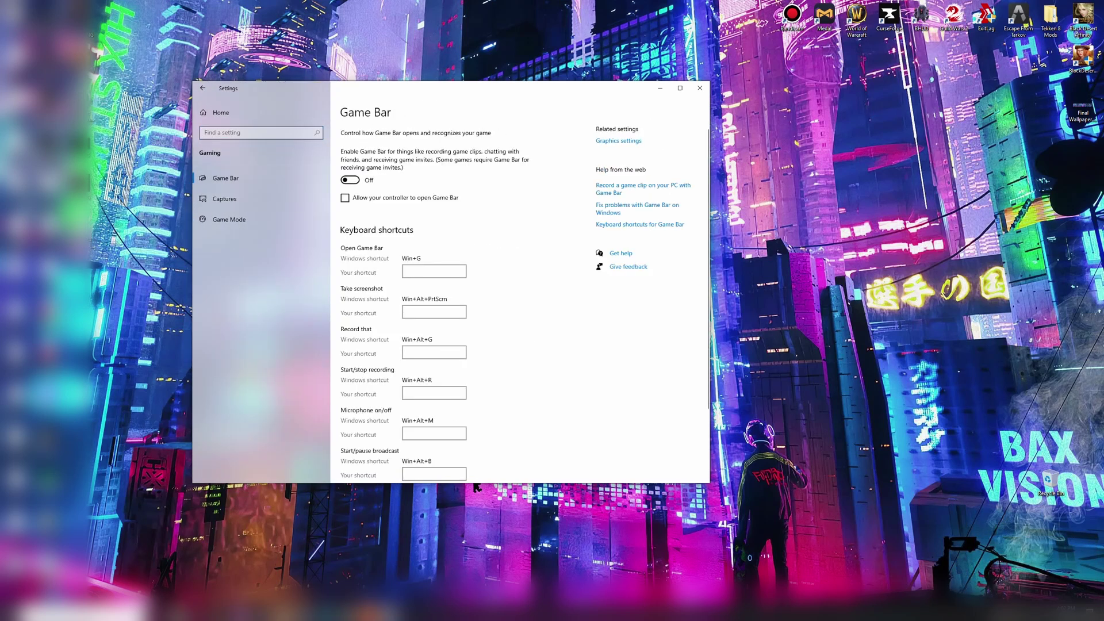
- Find the Power & sleep settings, open the additional power settings and show the additional power plans
{"action": "left_click", "coordinate": [261, 132]}
{"action": "type", "text": "power"}
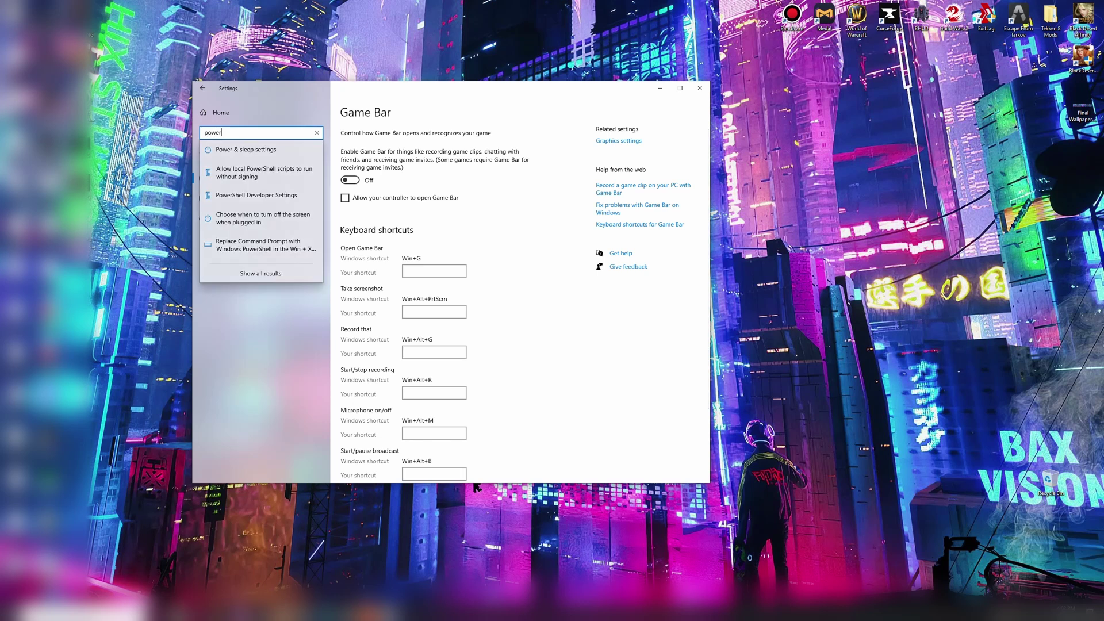
{"action": "key", "text": "Down"}
{"action": "key", "text": "Return"}
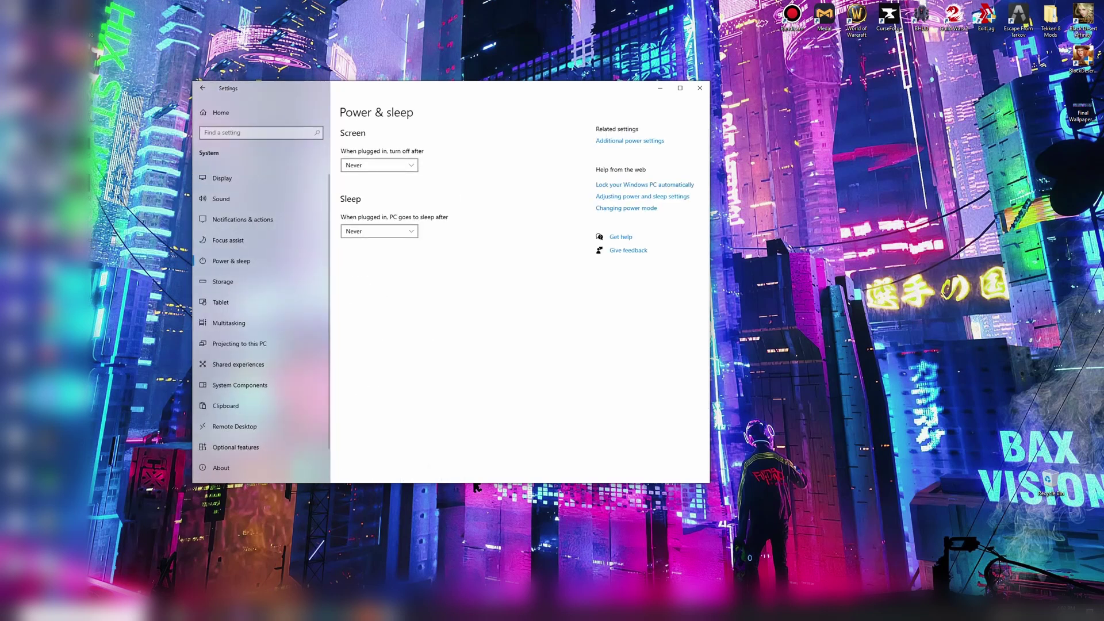
{"action": "left_click", "coordinate": [630, 140]}
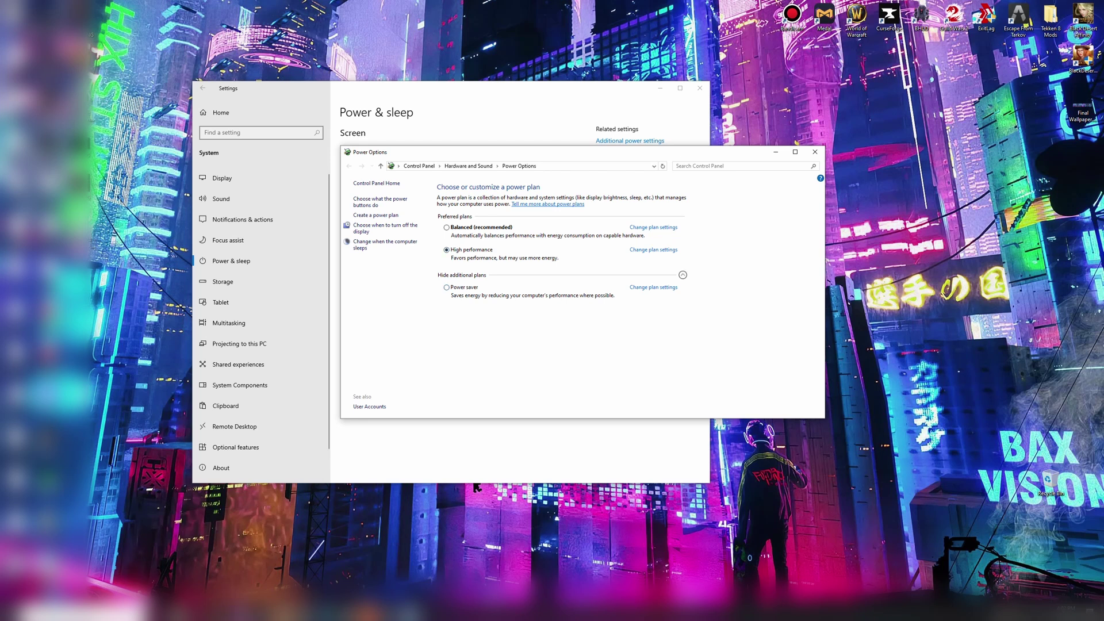
{"action": "left_click", "coordinate": [682, 275]}
{"action": "left_click", "coordinate": [683, 275]}
{"action": "left_click", "coordinate": [683, 275]}
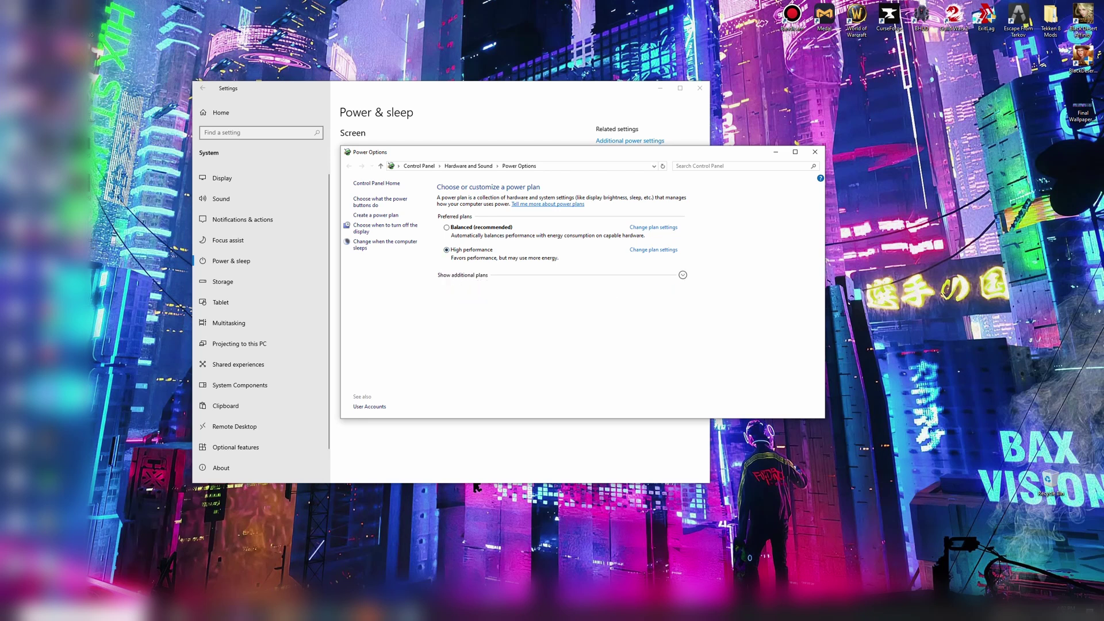
{"action": "left_click", "coordinate": [683, 274]}
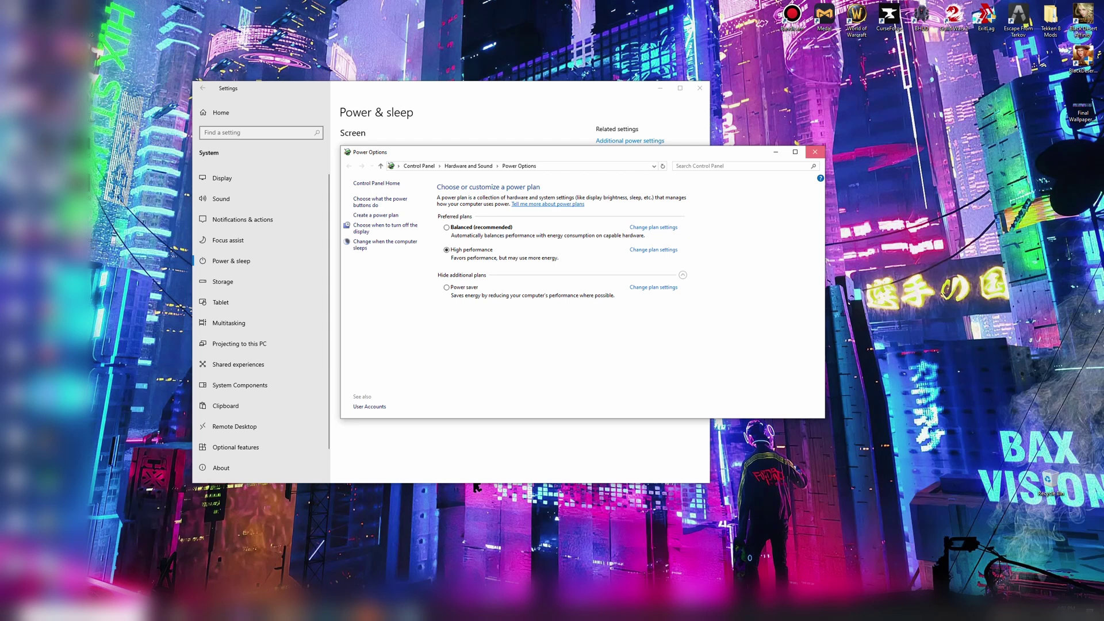
- Close the power options and settings windows, and open Manage 3D settings in NVIDIA Control Panel
{"action": "left_click", "coordinate": [815, 152]}
{"action": "left_click", "coordinate": [699, 87]}
{"action": "left_click", "coordinate": [82, 611]}
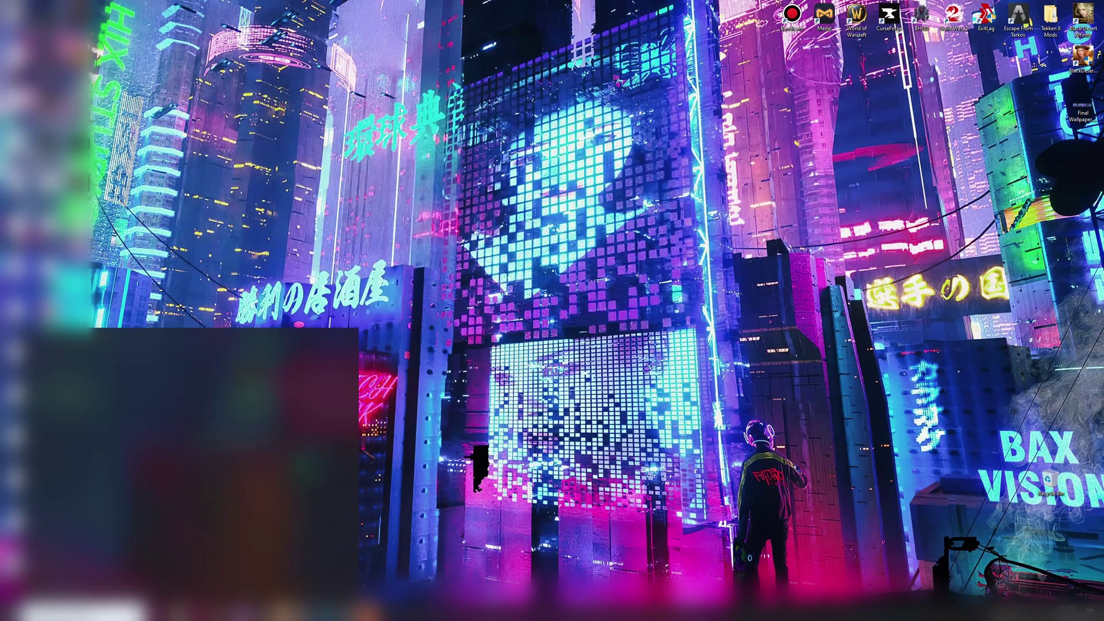
{"action": "type", "text": "nv"}
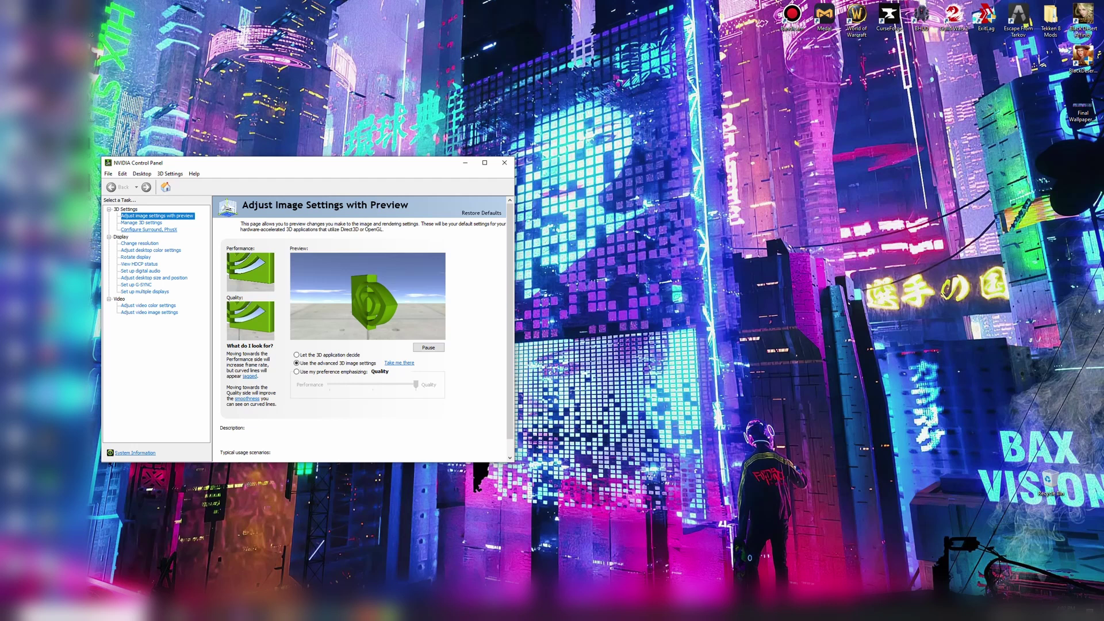
{"action": "left_click", "coordinate": [141, 222]}
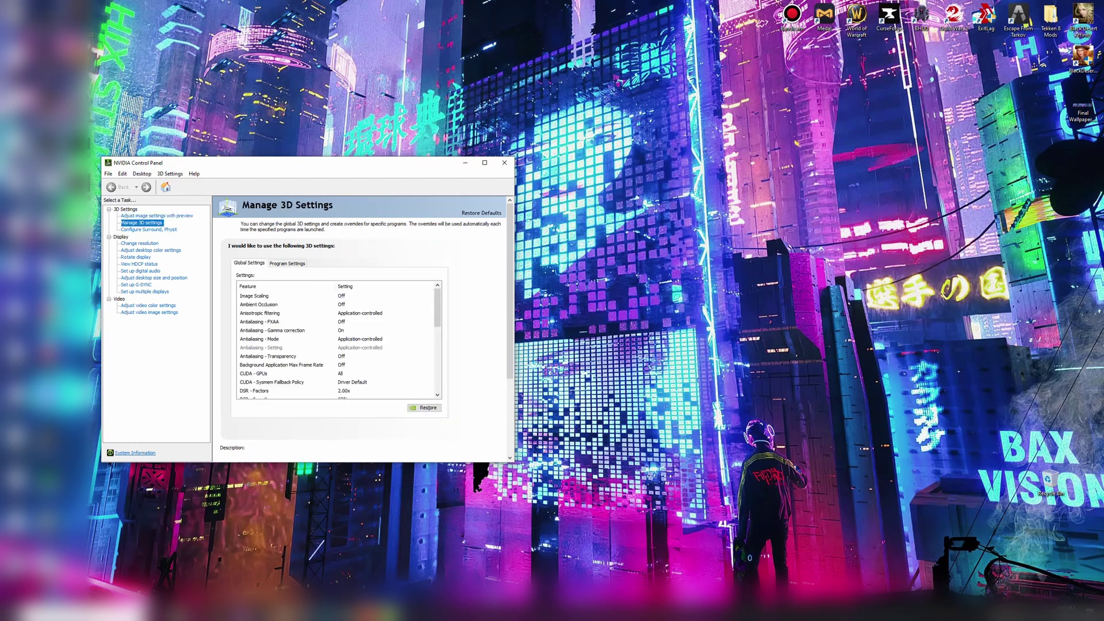
- Look through the list of programs that can be customized in the program-specific 3D settings
{"action": "left_click", "coordinate": [287, 263]}
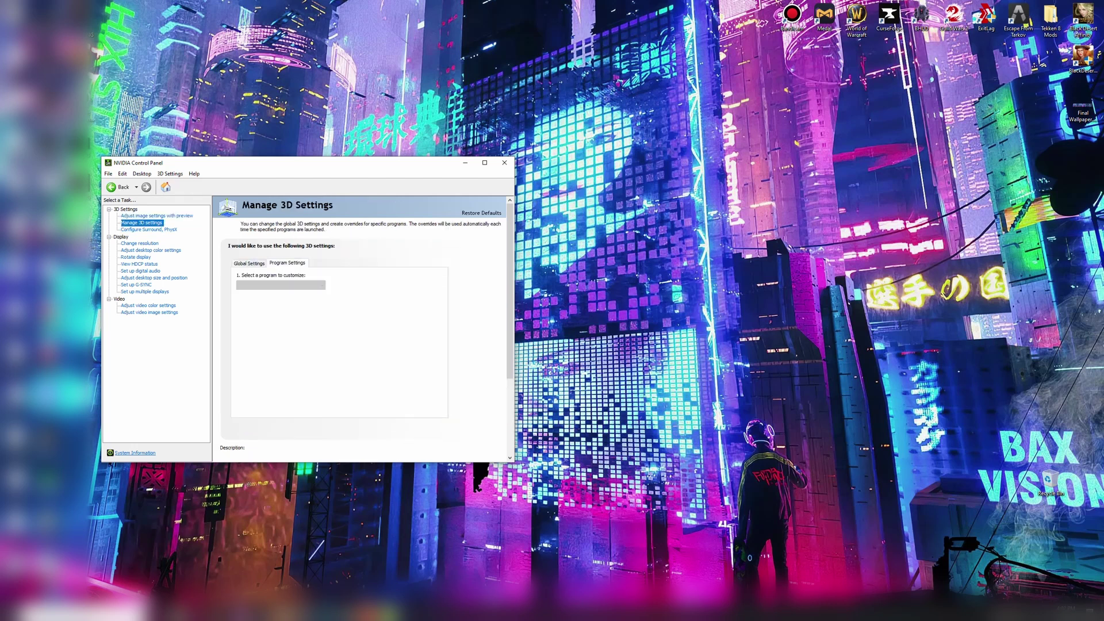
{"action": "left_click", "coordinate": [281, 284]}
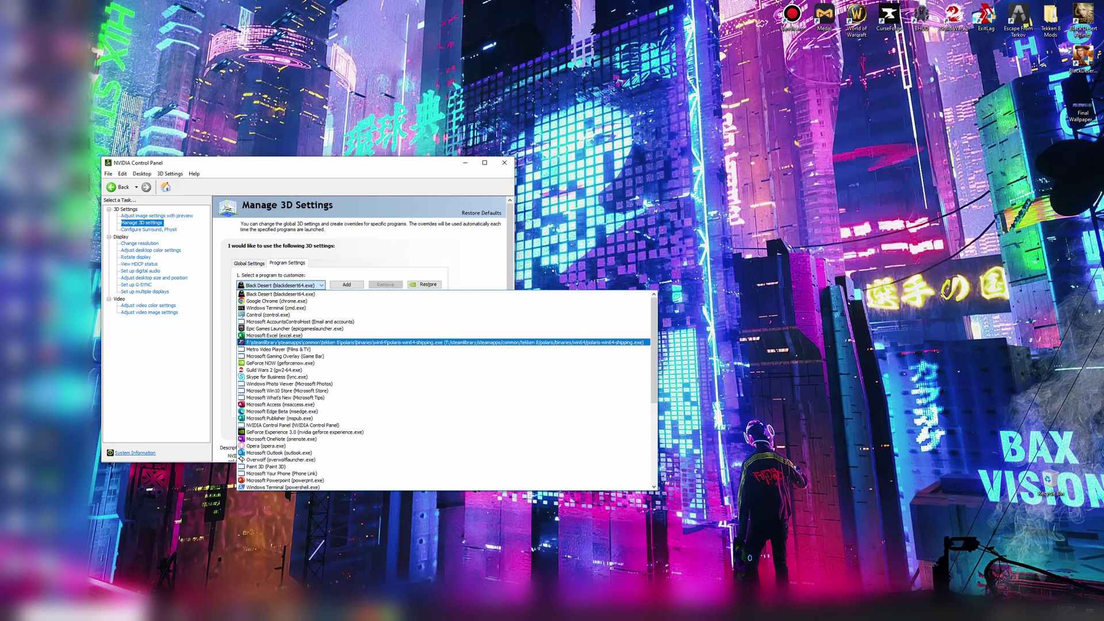
{"action": "scroll", "coordinate": [345, 370], "scroll_direction": "down", "scroll_amount": 7}
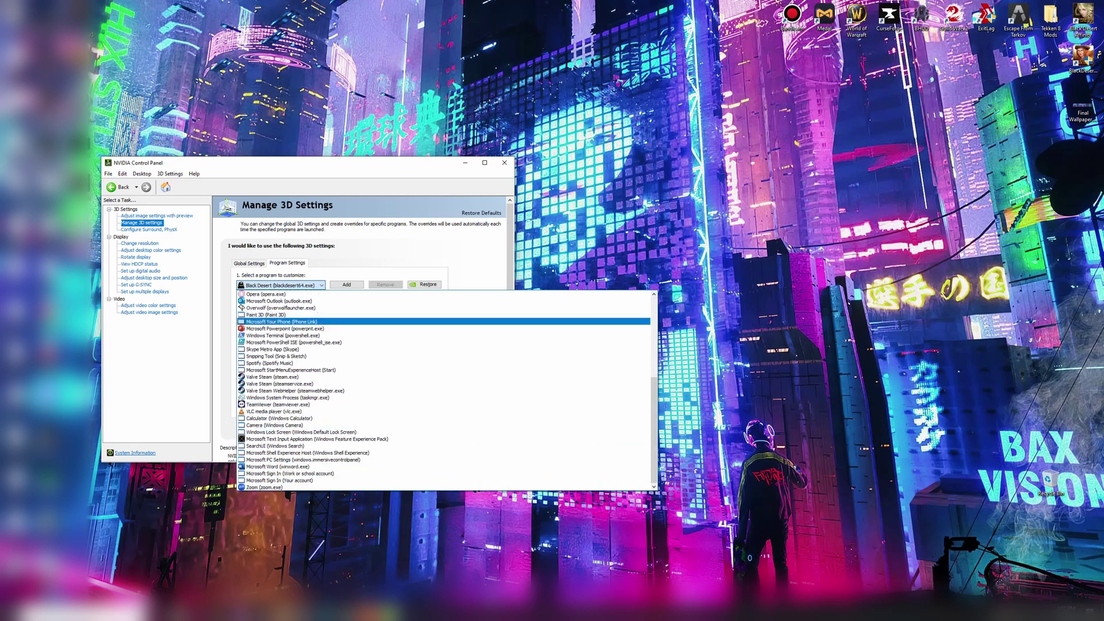
- Add the Throne and Liberty executable from the game's TL > Binaries > Win64 folder in the Steam library's common folder to the customizable programs
{"action": "left_click", "coordinate": [346, 285]}
{"action": "left_click", "coordinate": [347, 284]}
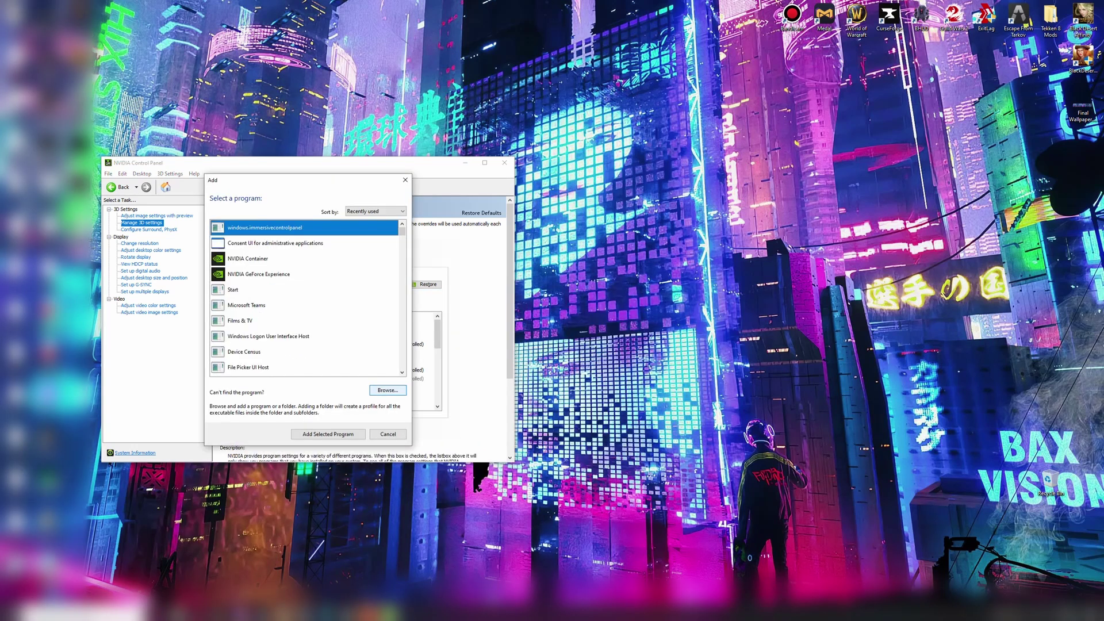
{"action": "left_click", "coordinate": [387, 389]}
{"action": "left_click", "coordinate": [373, 222]}
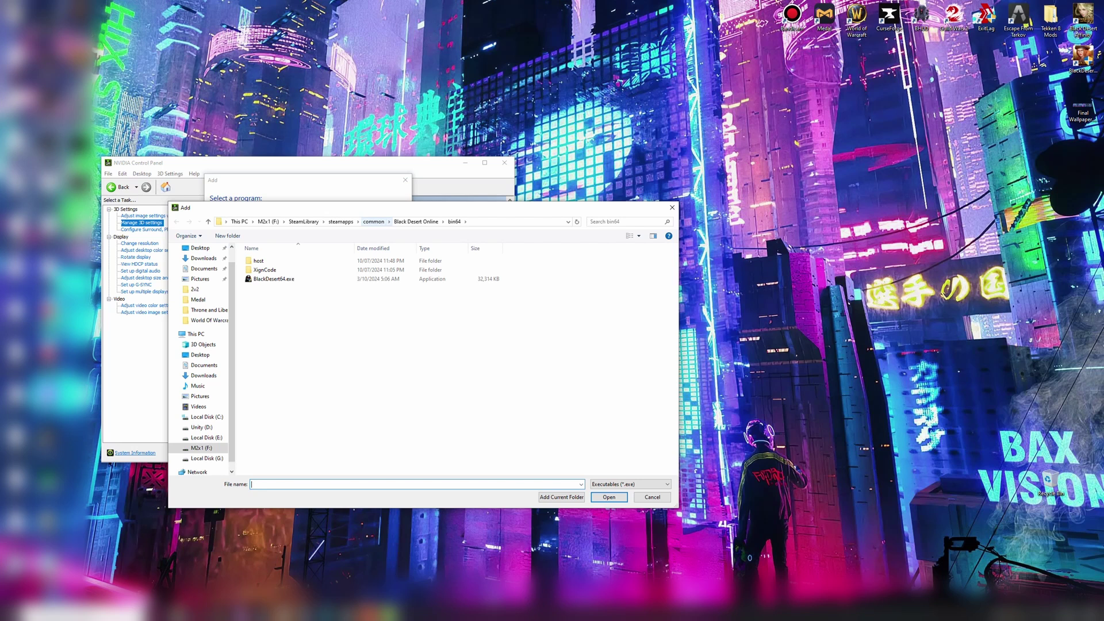
{"action": "scroll", "coordinate": [288, 402], "scroll_direction": "down", "scroll_amount": 8}
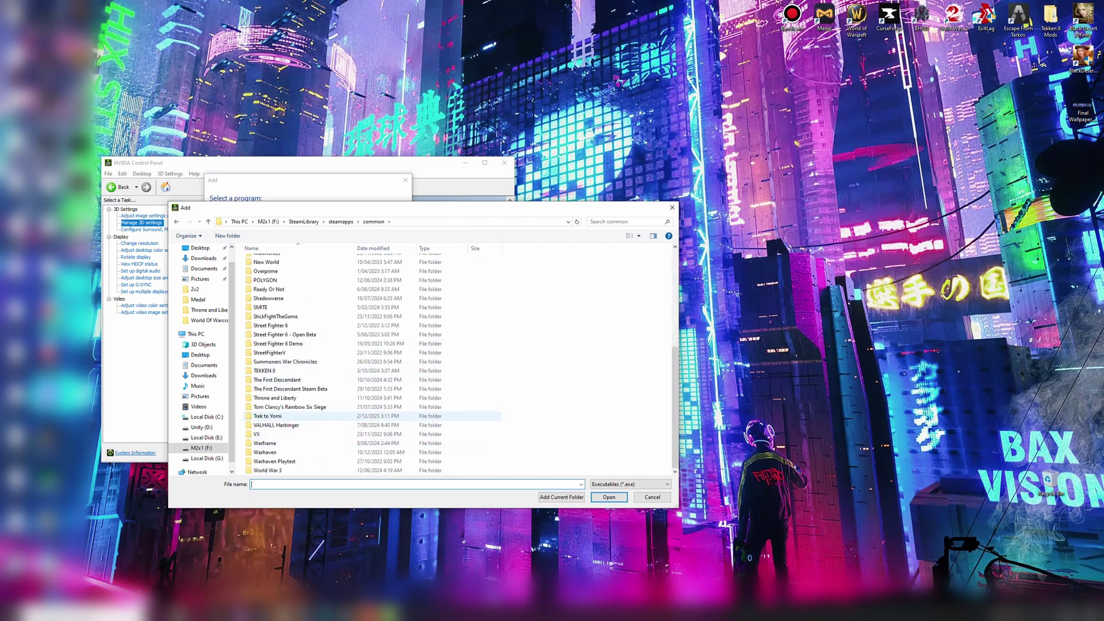
{"action": "double_click", "coordinate": [275, 398]}
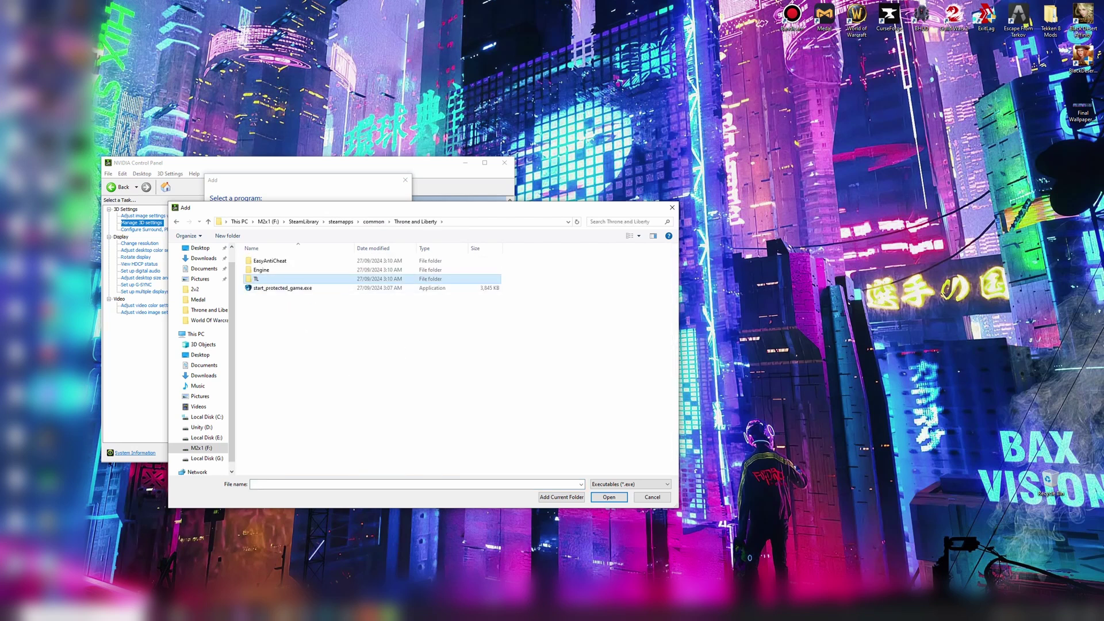
{"action": "double_click", "coordinate": [256, 279]}
{"action": "double_click", "coordinate": [262, 261]}
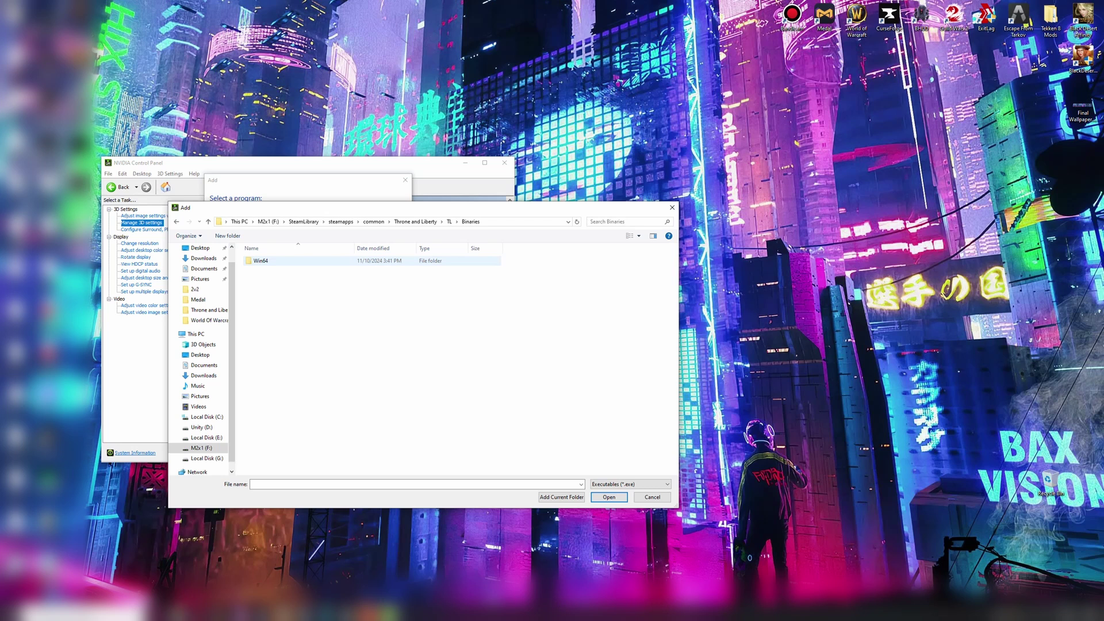
{"action": "double_click", "coordinate": [260, 260]}
{"action": "double_click", "coordinate": [260, 260]}
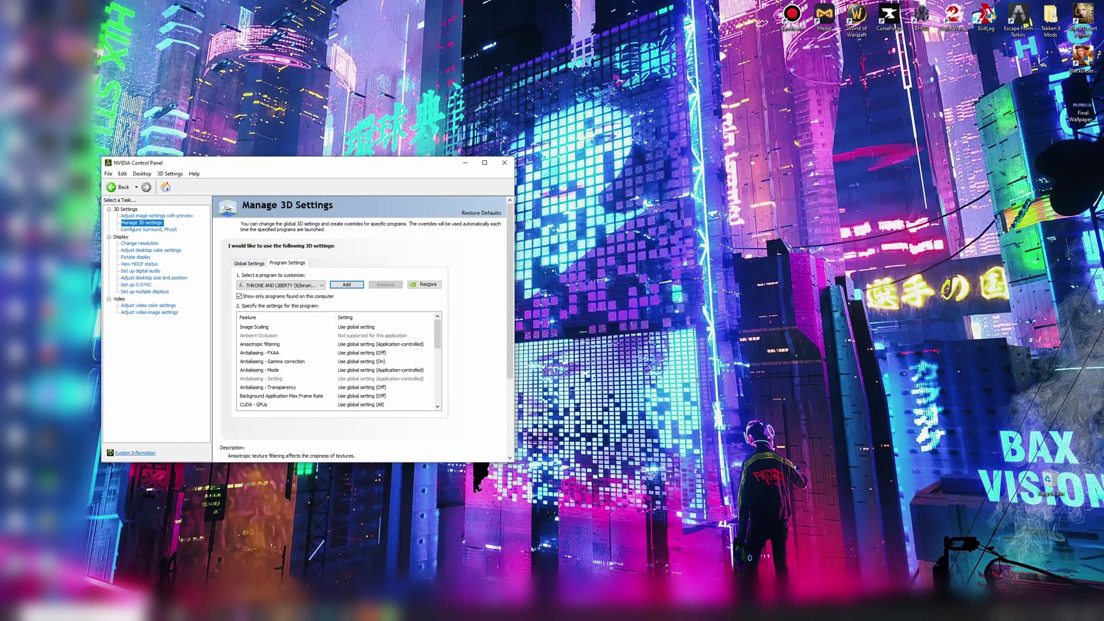
- Set Low Latency Mode to On for Throne and Liberty
{"action": "scroll", "coordinate": [288, 369], "scroll_direction": "down", "scroll_amount": 3}
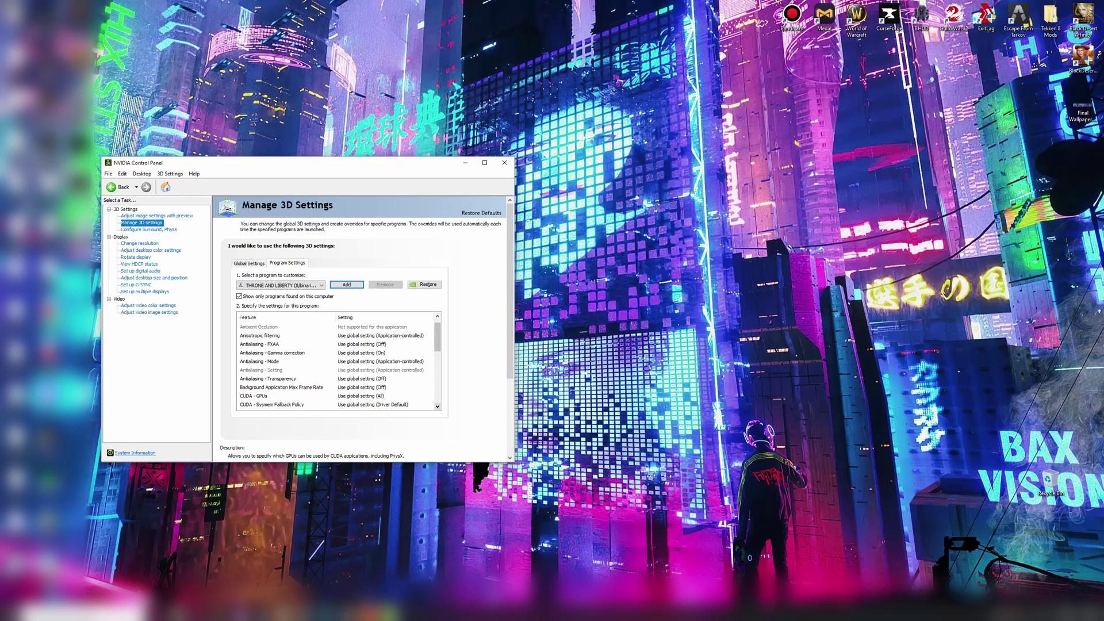
{"action": "left_click", "coordinate": [379, 370]}
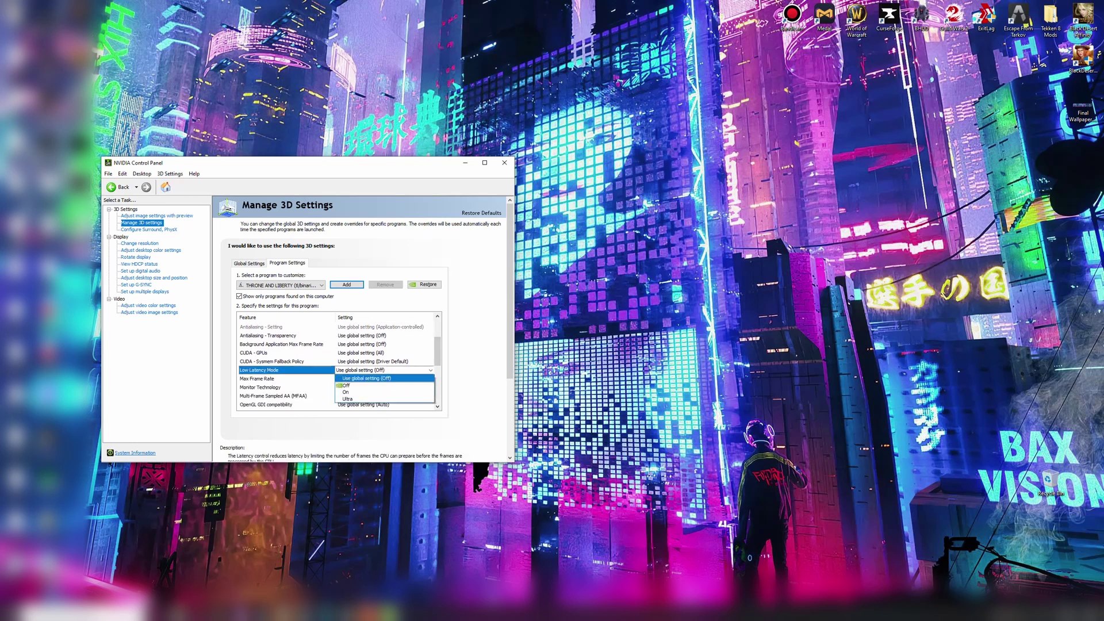
{"action": "left_click", "coordinate": [368, 393]}
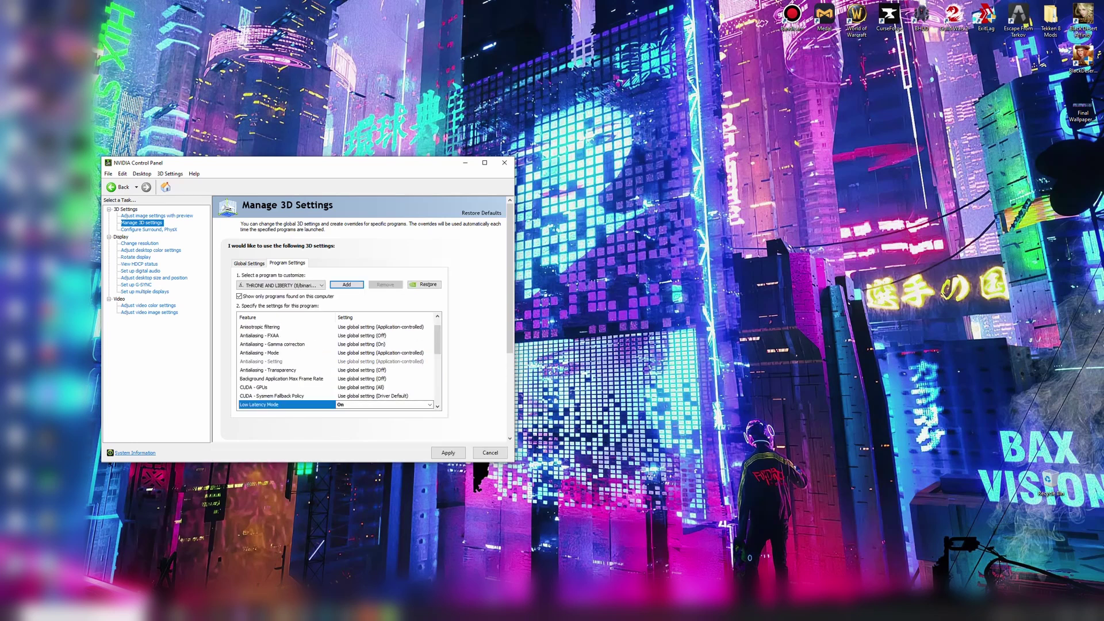
- Limit Max Frame Rate to 143 FPS for Throne and Liberty
{"action": "left_click", "coordinate": [437, 406]}
{"action": "left_click", "coordinate": [437, 406]}
{"action": "left_click", "coordinate": [437, 406]}
{"action": "left_click", "coordinate": [437, 406]}
{"action": "left_click", "coordinate": [437, 406]}
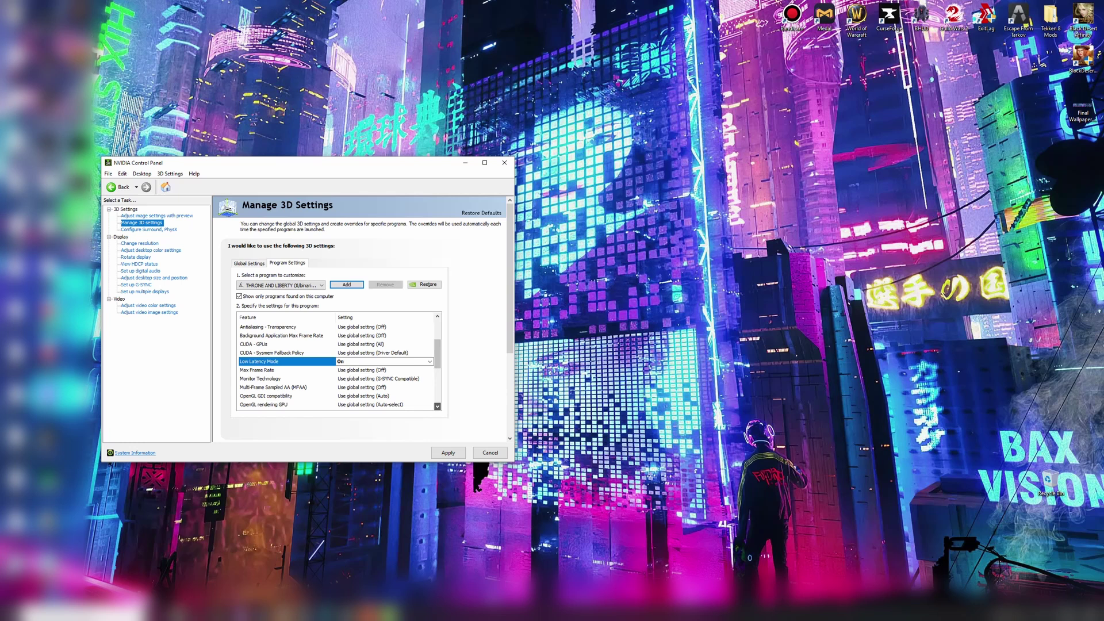
{"action": "left_click", "coordinate": [437, 406]}
{"action": "left_click", "coordinate": [437, 406]}
{"action": "left_click", "coordinate": [437, 406]}
{"action": "left_click", "coordinate": [379, 343]}
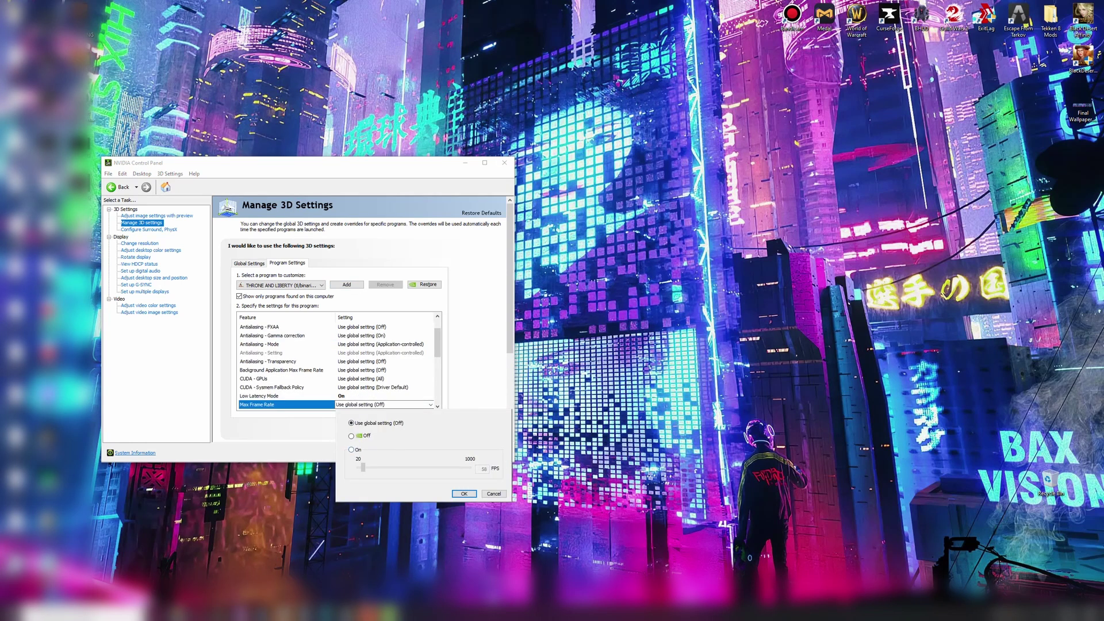
{"action": "left_click_drag", "start_coordinate": [363, 467], "coordinate": [372, 467]}
{"action": "left_click", "coordinate": [463, 494]}
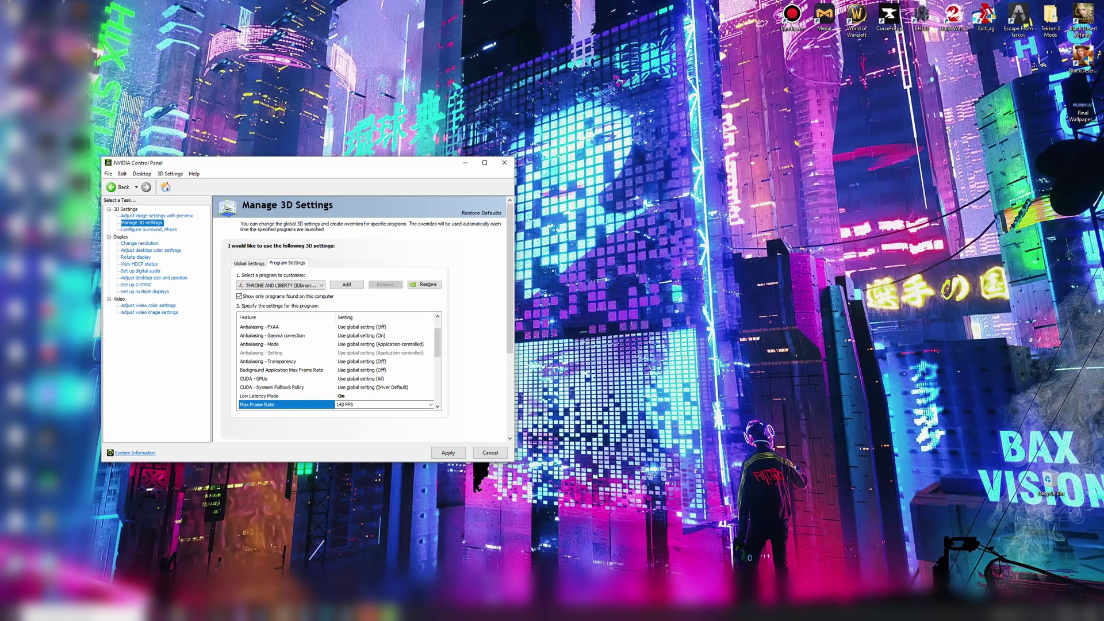
- Set the power management mode for Throne and Liberty to Prefer maximum performance
{"action": "left_click", "coordinate": [437, 406]}
{"action": "left_click", "coordinate": [437, 406]}
{"action": "left_click", "coordinate": [437, 406]}
{"action": "left_click", "coordinate": [437, 406]}
{"action": "left_click", "coordinate": [437, 406]}
{"action": "scroll", "coordinate": [339, 363], "scroll_direction": "down", "scroll_amount": 2}
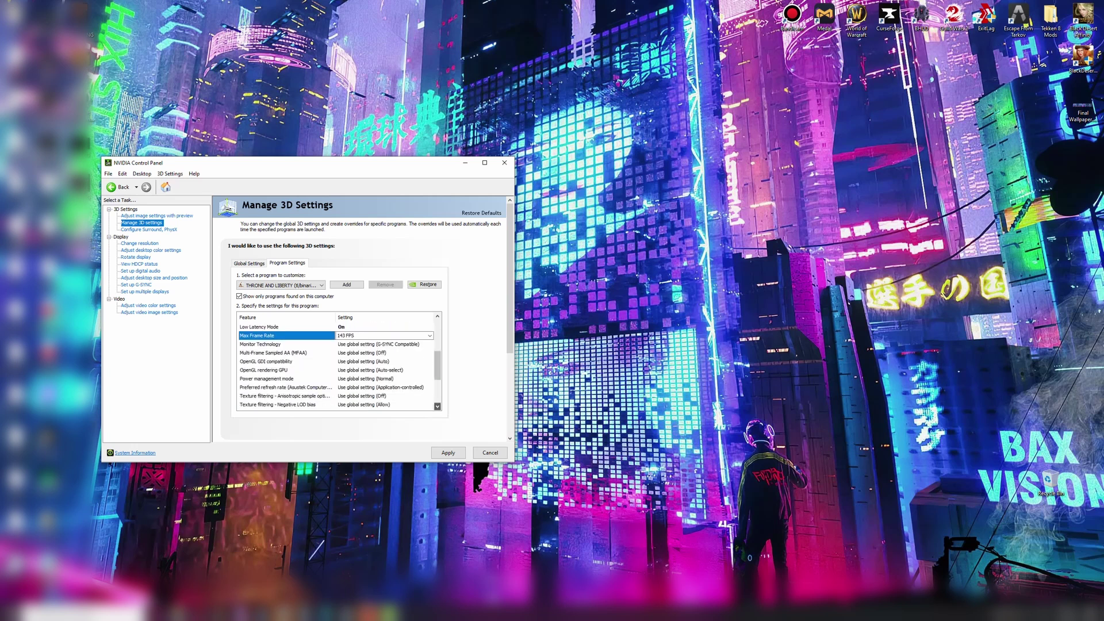
{"action": "left_click", "coordinate": [384, 361]}
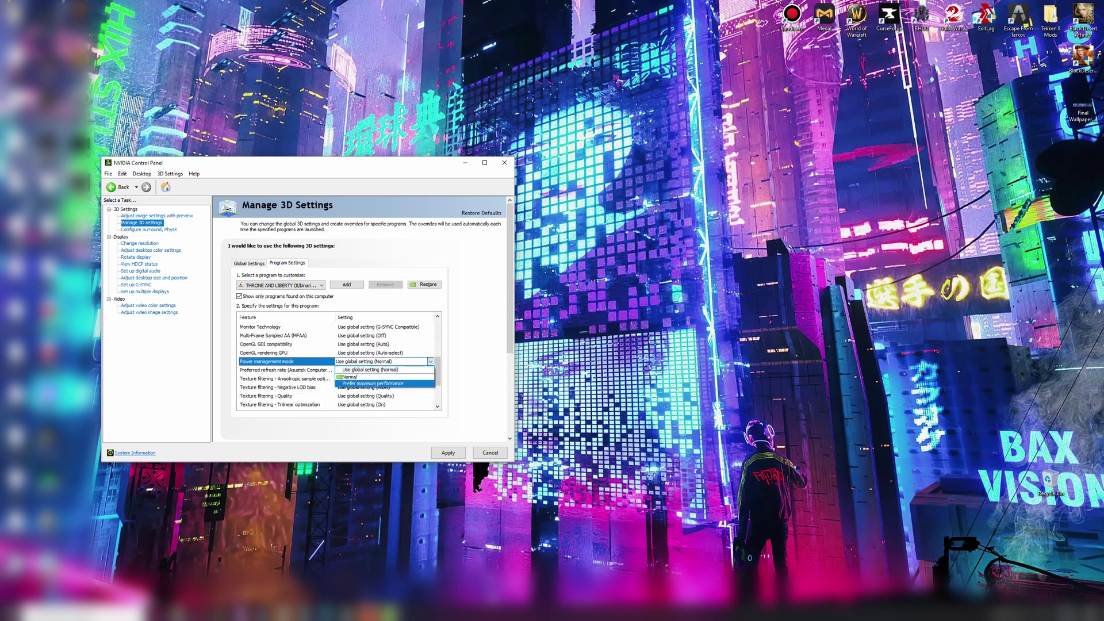
{"action": "left_click", "coordinate": [373, 384]}
- Override the global Vertical sync setting for Throne and Liberty
{"action": "scroll", "coordinate": [339, 361], "scroll_direction": "down", "scroll_amount": 4}
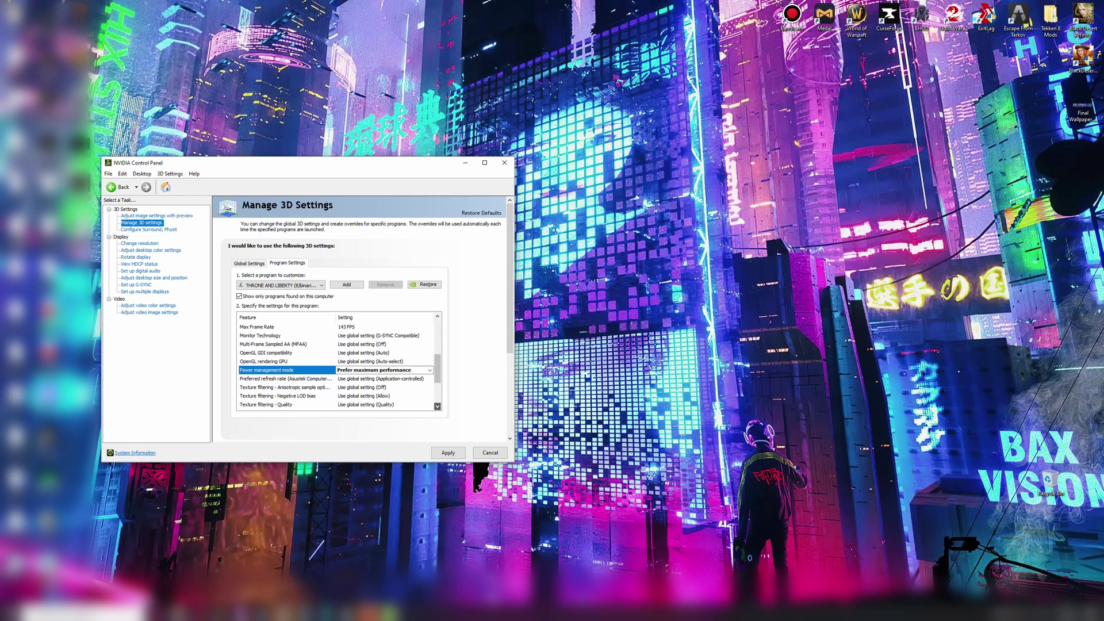
{"action": "left_click", "coordinate": [382, 379]}
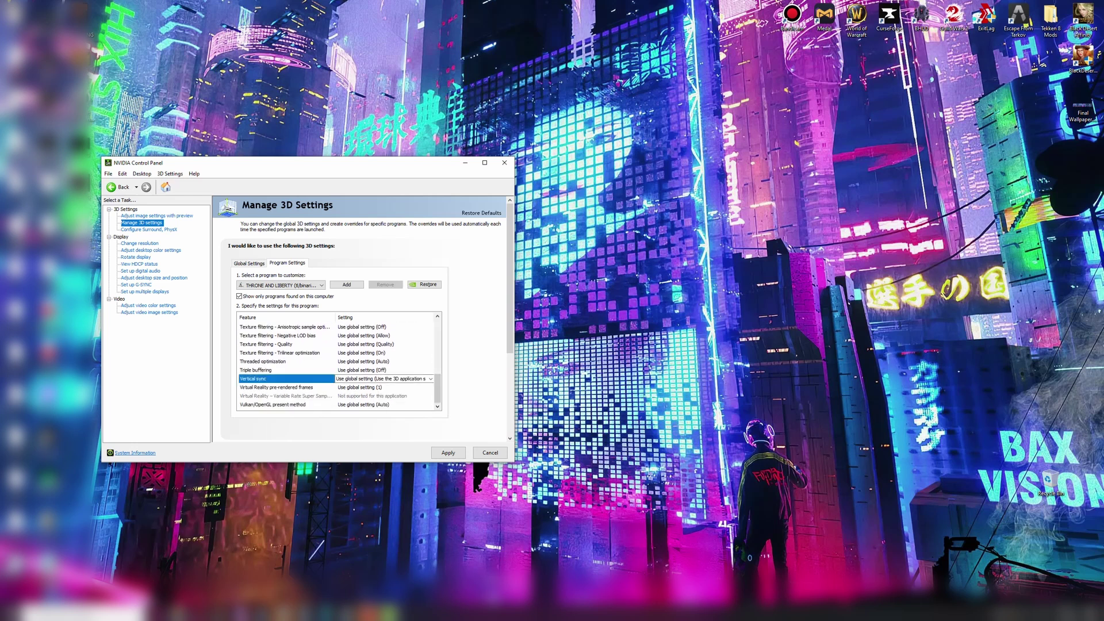
{"action": "left_click", "coordinate": [373, 401]}
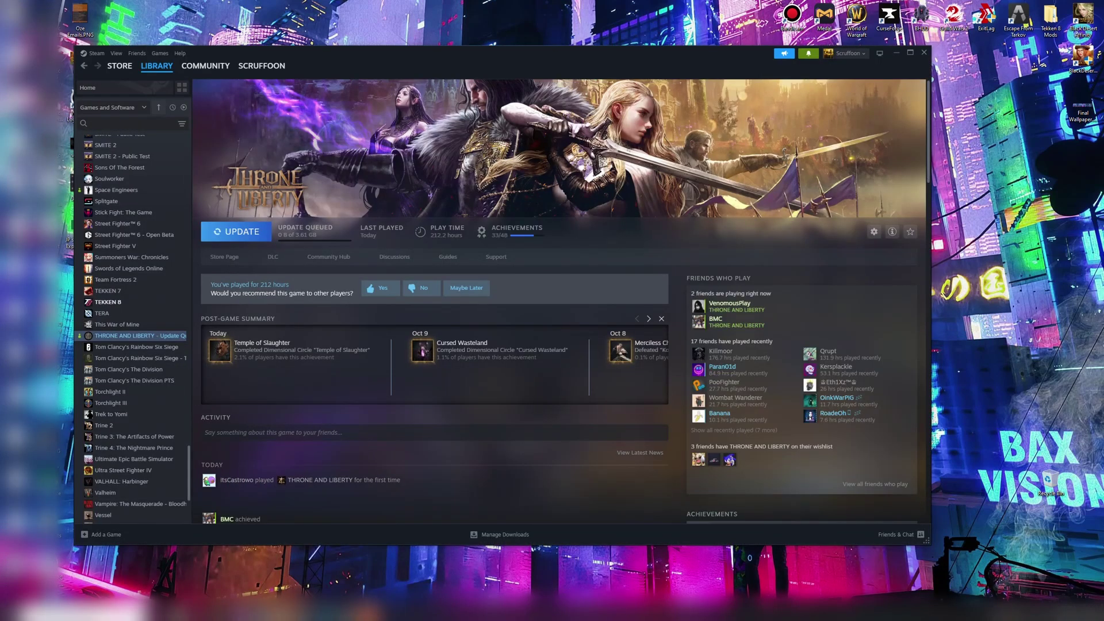
- Switch to Steam and open the properties of THRONE AND LIBERTY to review each of its launch options
{"action": "right_click", "coordinate": [136, 335]}
{"action": "left_click", "coordinate": [151, 403]}
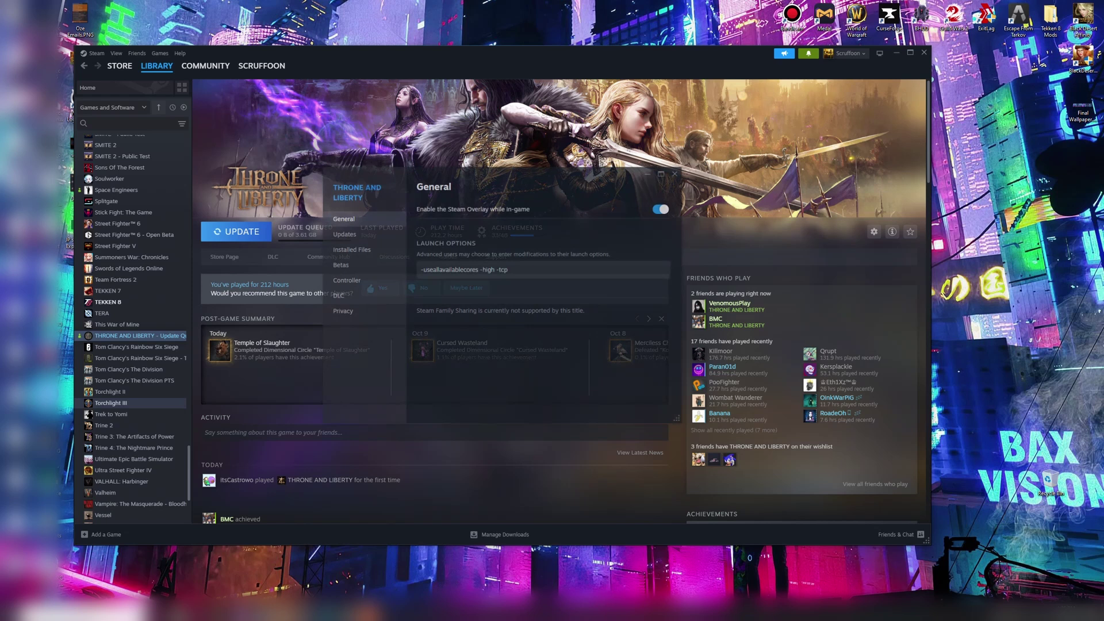
{"action": "left_click_drag", "start_coordinate": [509, 269], "coordinate": [384, 310]}
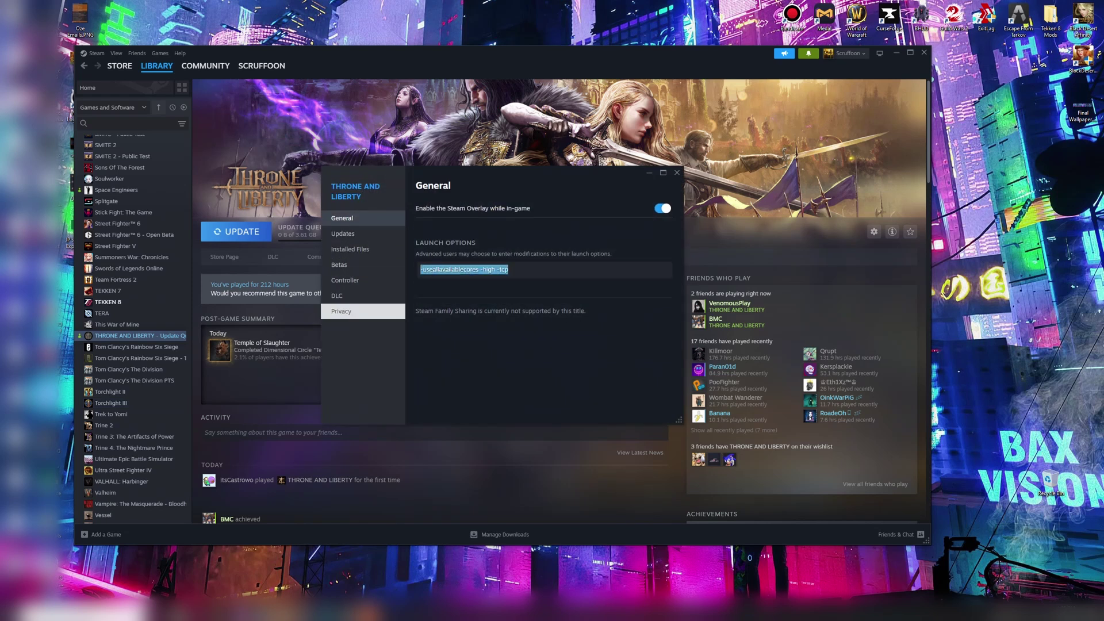
{"action": "left_click", "coordinate": [509, 269]}
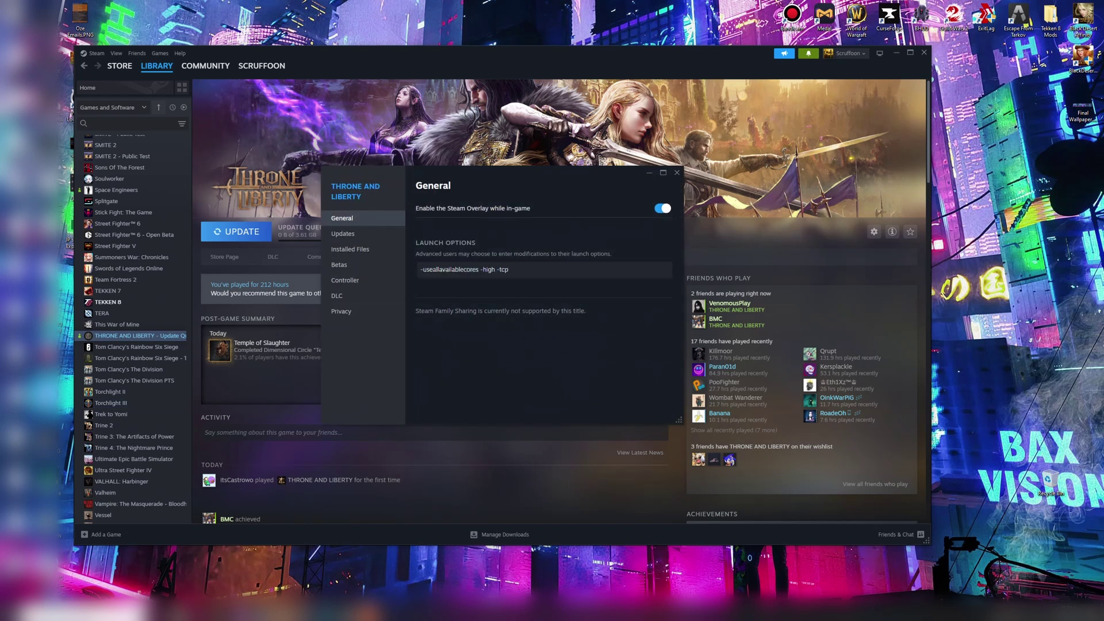
{"action": "left_click_drag", "start_coordinate": [423, 269], "coordinate": [495, 269]}
{"action": "left_click_drag", "start_coordinate": [501, 269], "coordinate": [497, 269]}
{"action": "left_click", "coordinate": [508, 269]}
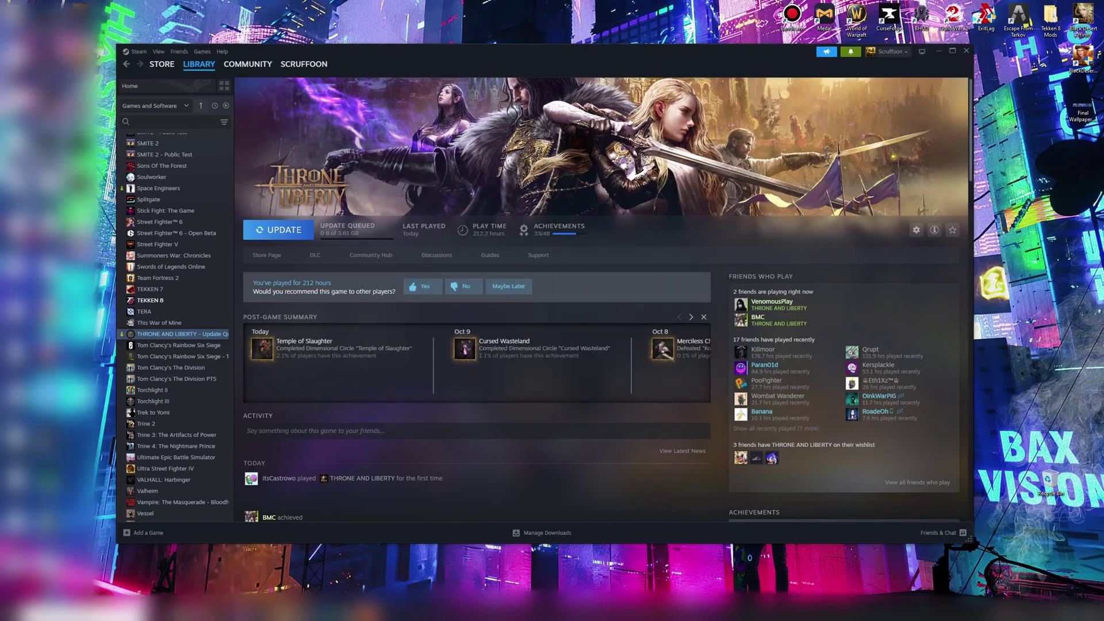
- Switch to ExitLag and examine its general tool settings and the FPS Boost options
{"action": "key", "text": "alt+Tab"}
{"action": "left_click_drag", "start_coordinate": [552, 143], "coordinate": [641, 155]}
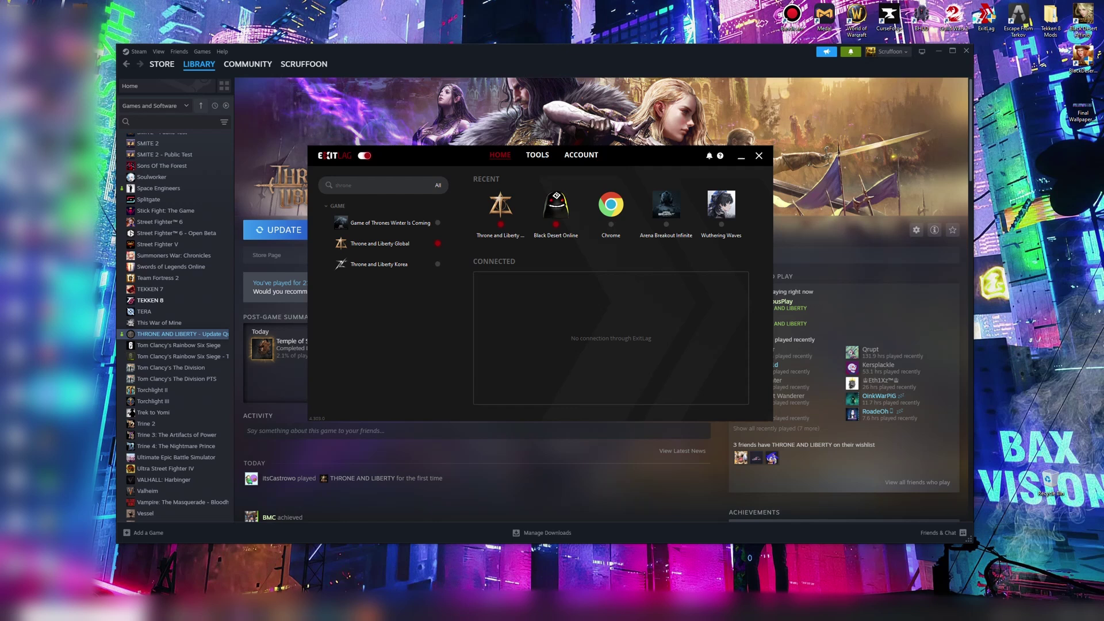
{"action": "left_click", "coordinate": [537, 154]}
{"action": "left_click", "coordinate": [333, 179]}
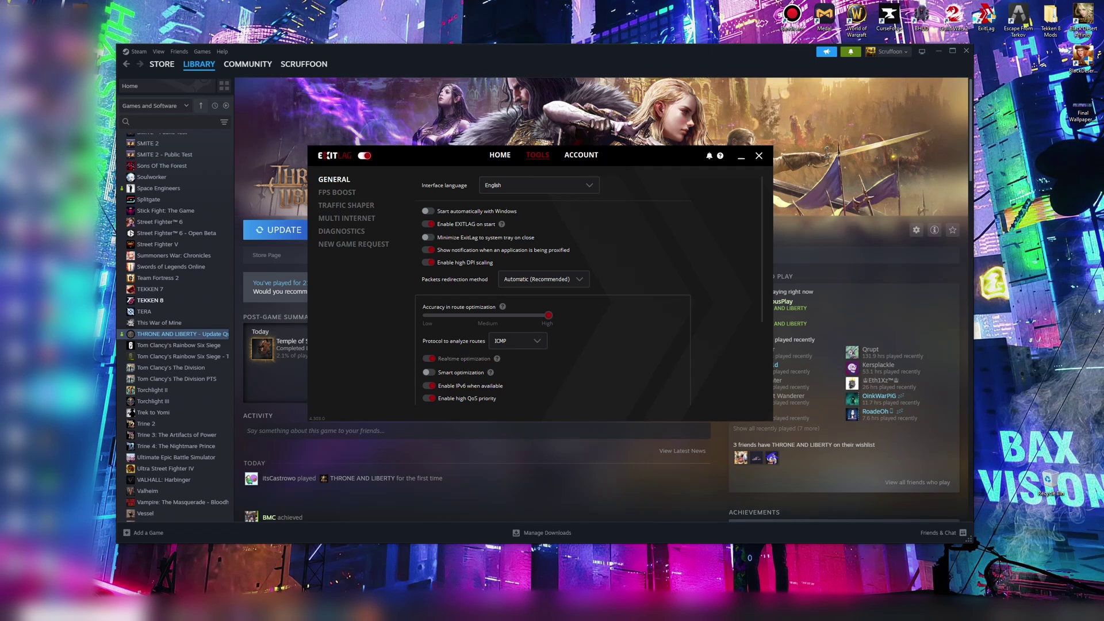
{"action": "left_click", "coordinate": [337, 192]}
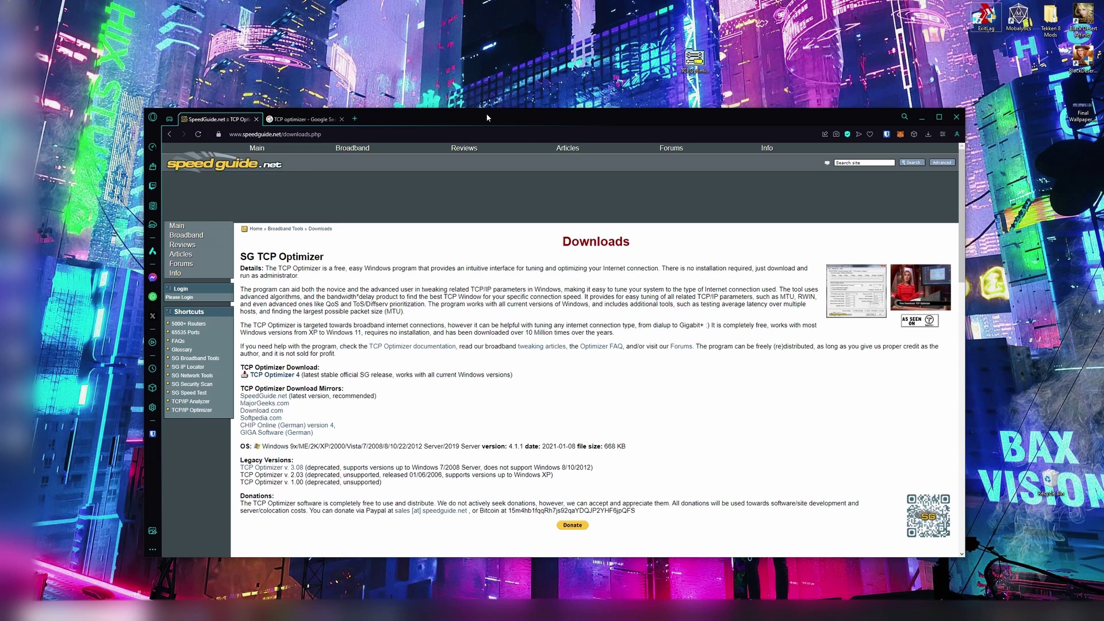
- In the browser, review the Google results for TCP optimizer and find the TCP Optimizer 4 download on SpeedGuide.net
{"action": "left_click", "coordinate": [302, 119]}
{"action": "triple_click", "coordinate": [304, 164]}
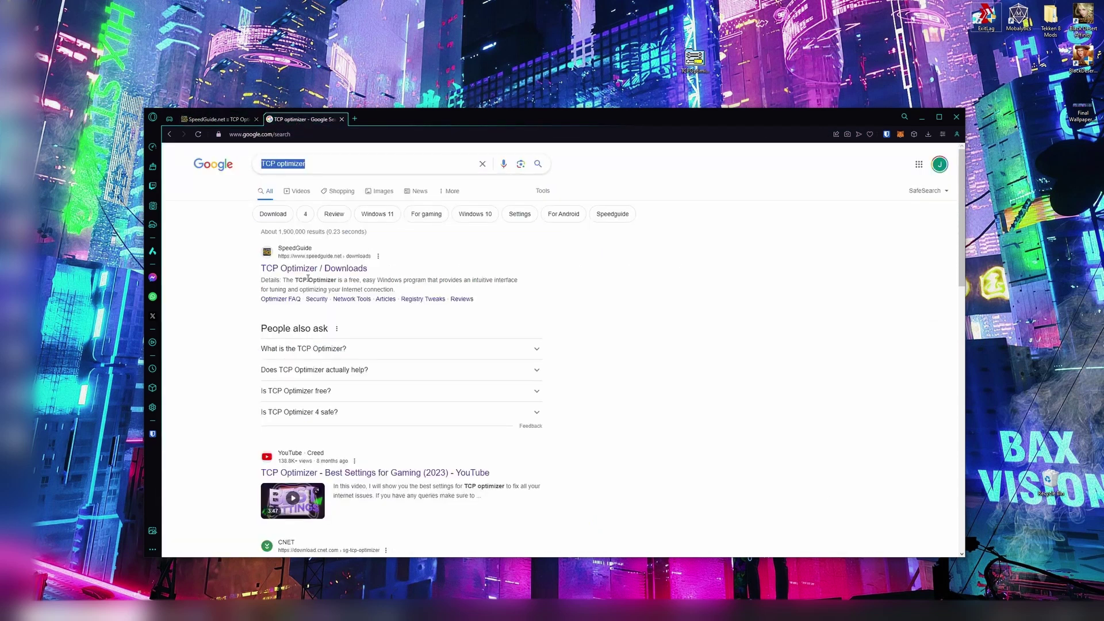
{"action": "left_click", "coordinate": [228, 122]}
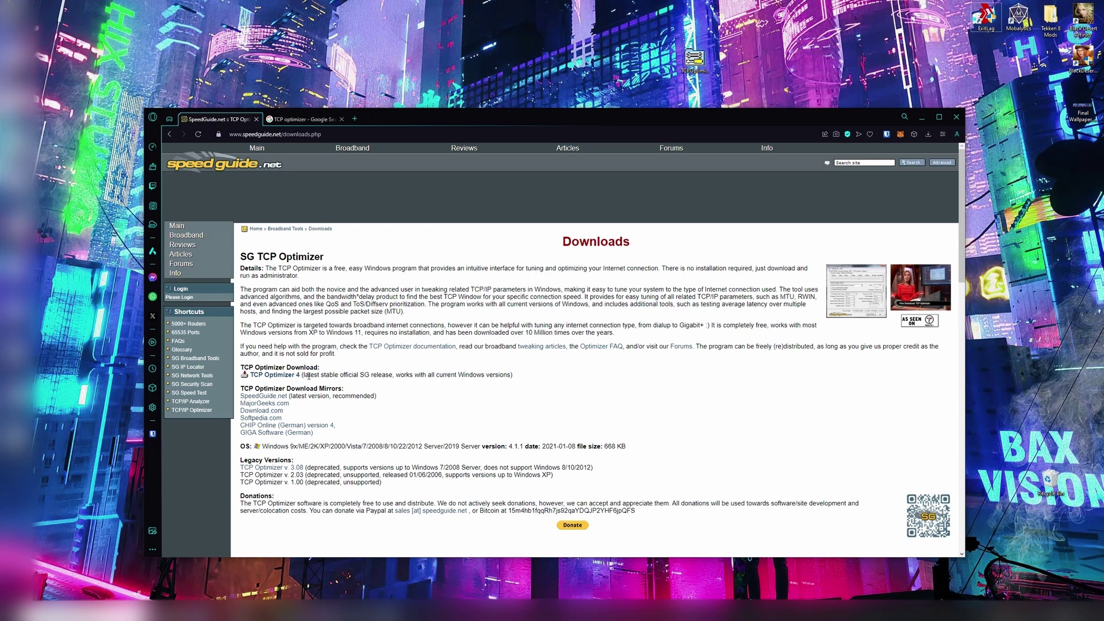
{"action": "left_click_drag", "start_coordinate": [305, 375], "coordinate": [260, 376]}
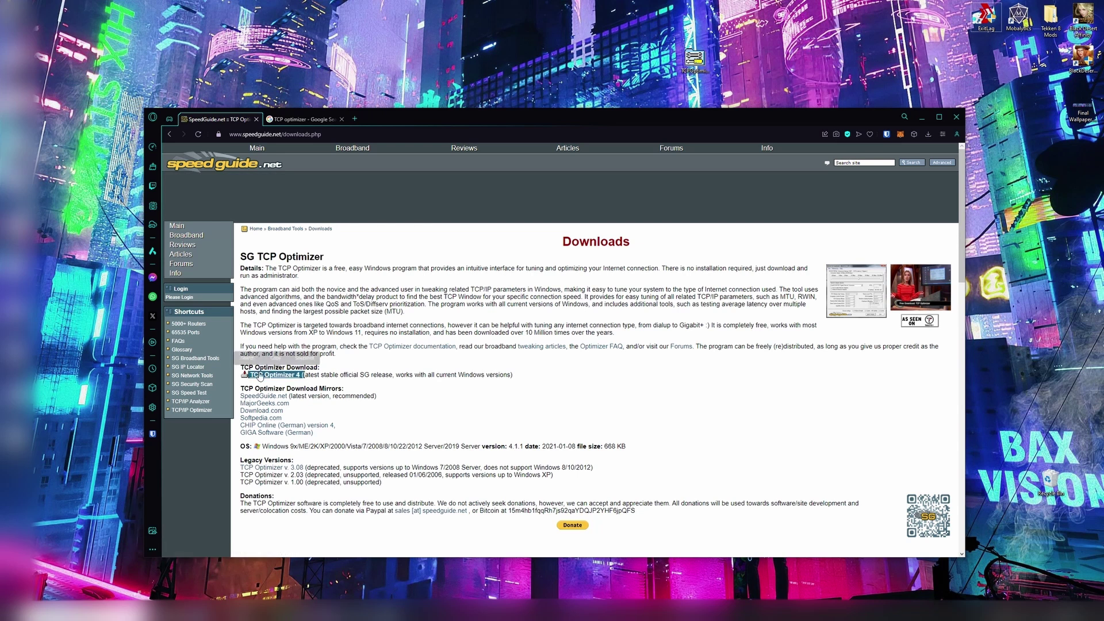
{"action": "left_click", "coordinate": [467, 311]}
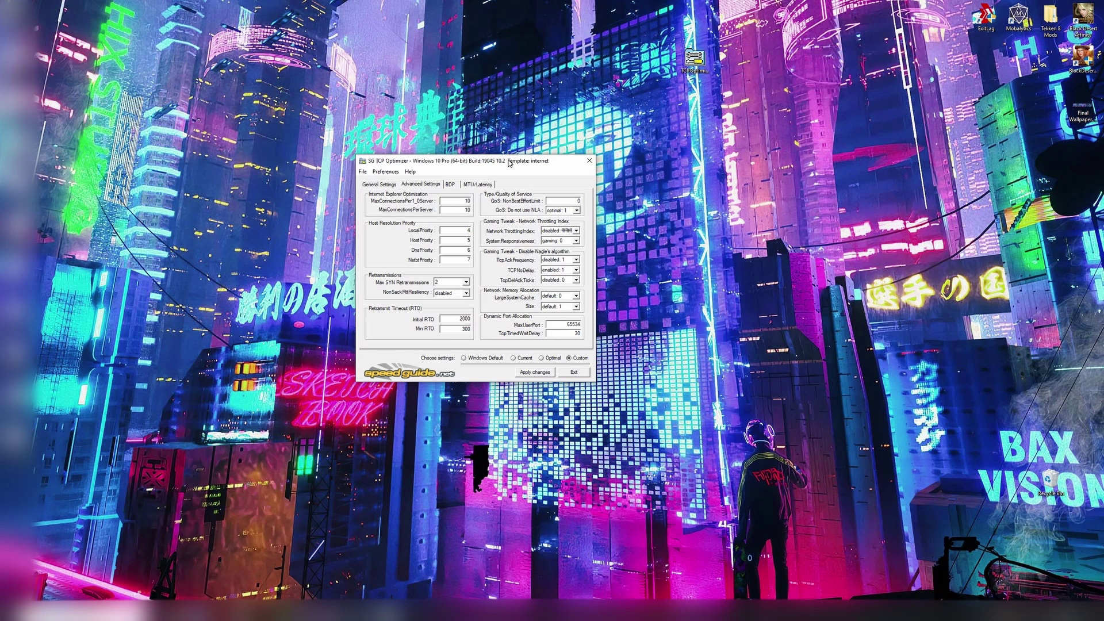
- Review the general and advanced network settings in SG TCP Optimizer and apply the custom configuration
{"action": "left_click", "coordinate": [384, 184]}
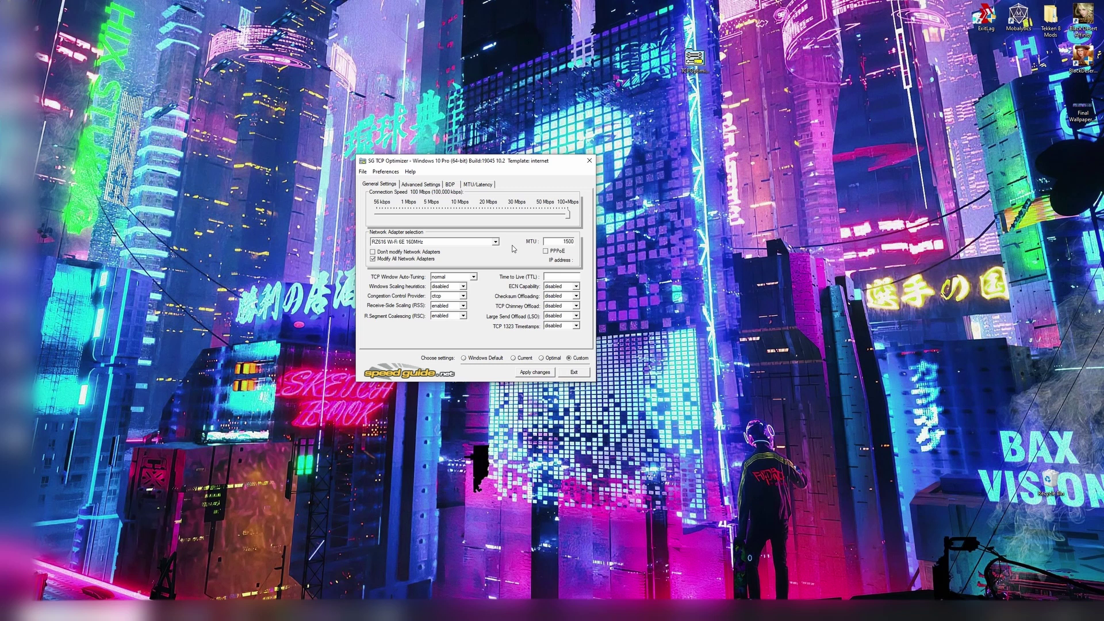
{"action": "left_click", "coordinate": [432, 185]}
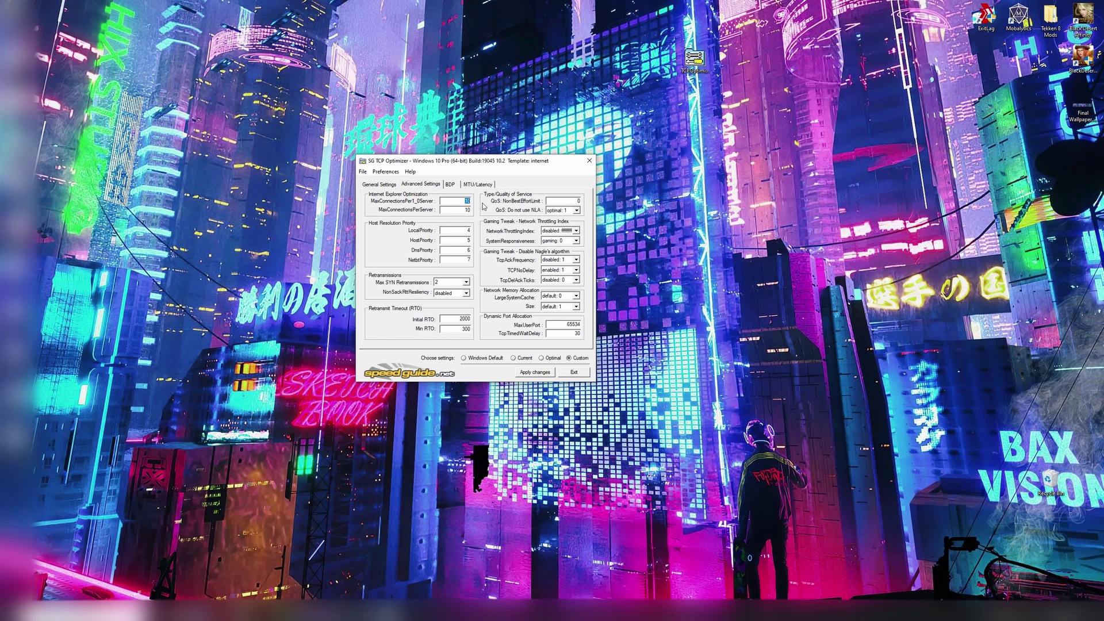
{"action": "left_click", "coordinate": [536, 374]}
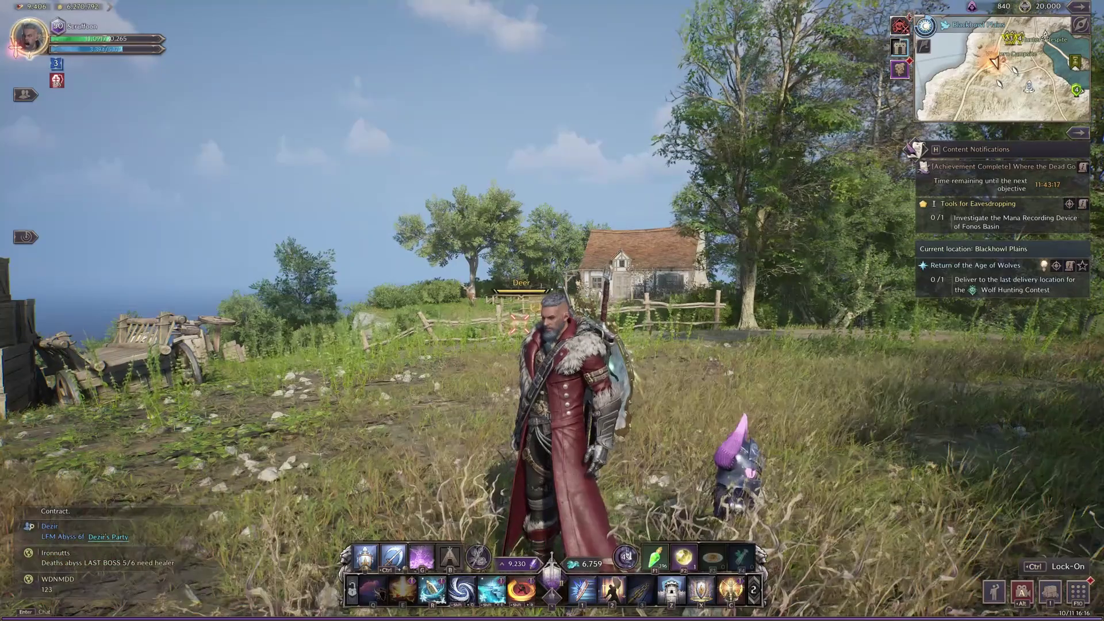
- In Throne and Liberty, open the game settings and bring up the graphics quality options
{"action": "key", "text": "Escape"}
{"action": "left_click", "coordinate": [668, 410]}
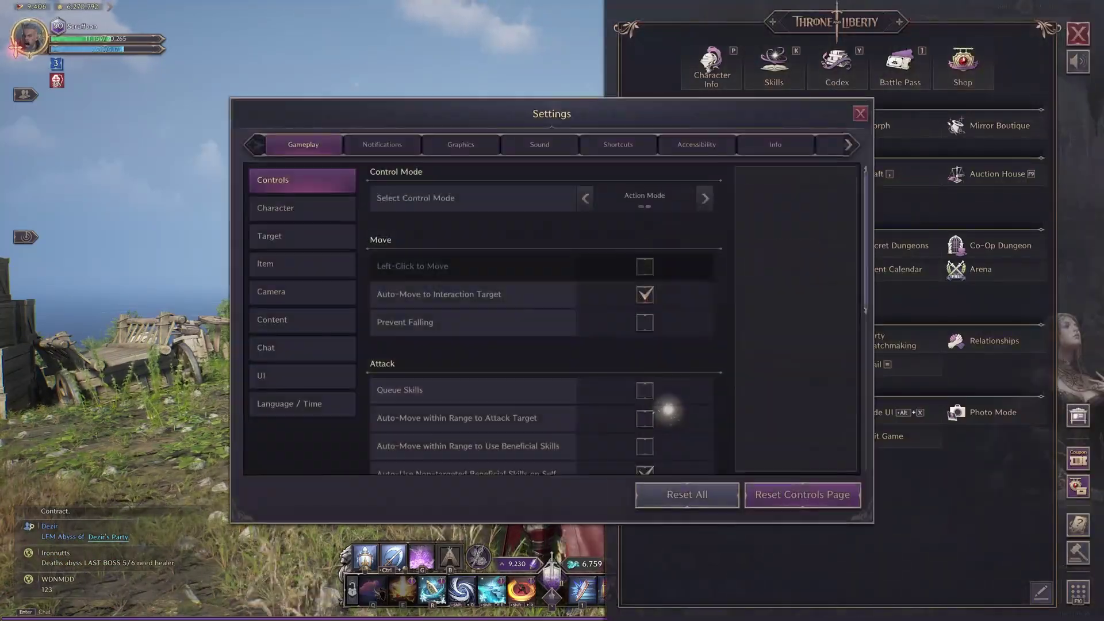
{"action": "left_click", "coordinate": [462, 146]}
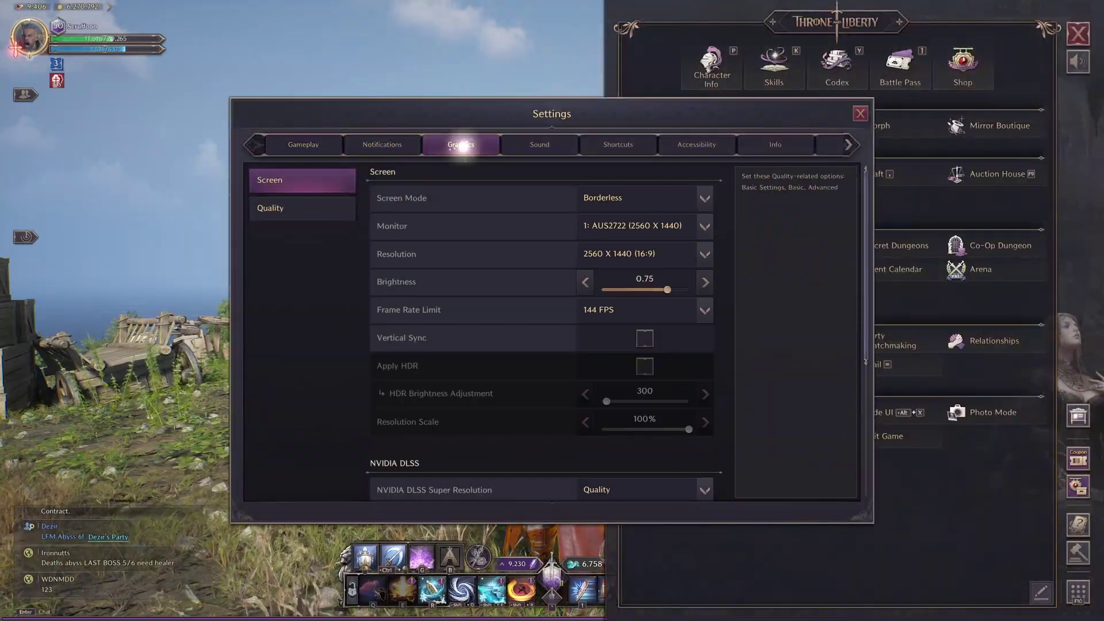
{"action": "left_click", "coordinate": [296, 207]}
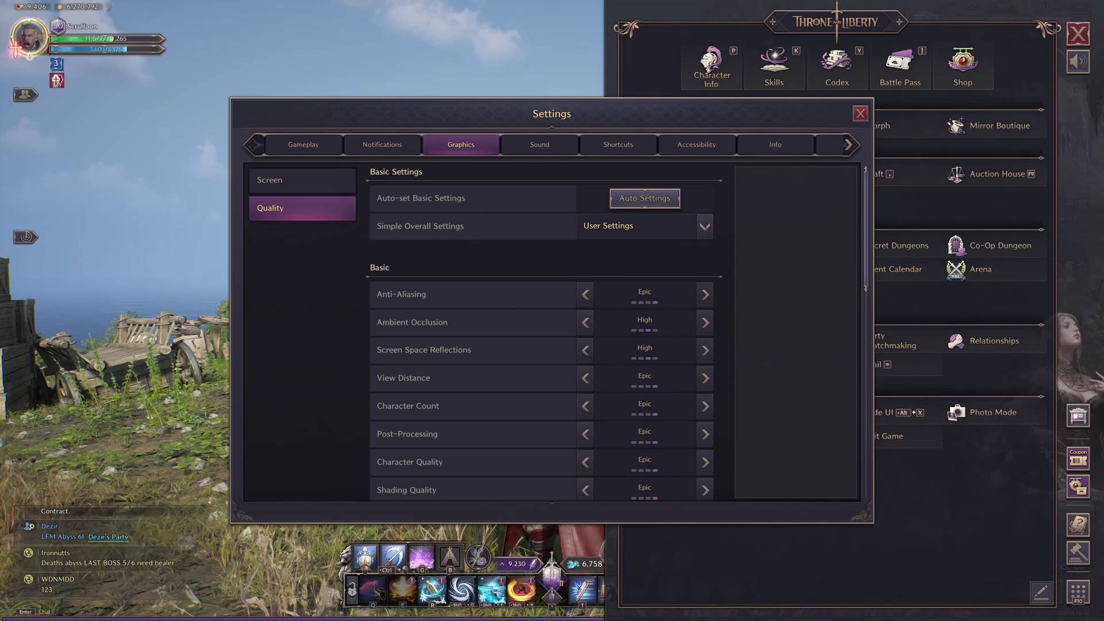
- Examine the Basic graphics quality options, from Anti-Aliasing and Shadow Quality to Effect and Vegetation Quality
{"action": "scroll", "coordinate": [541, 334], "scroll_direction": "down", "scroll_amount": 1}
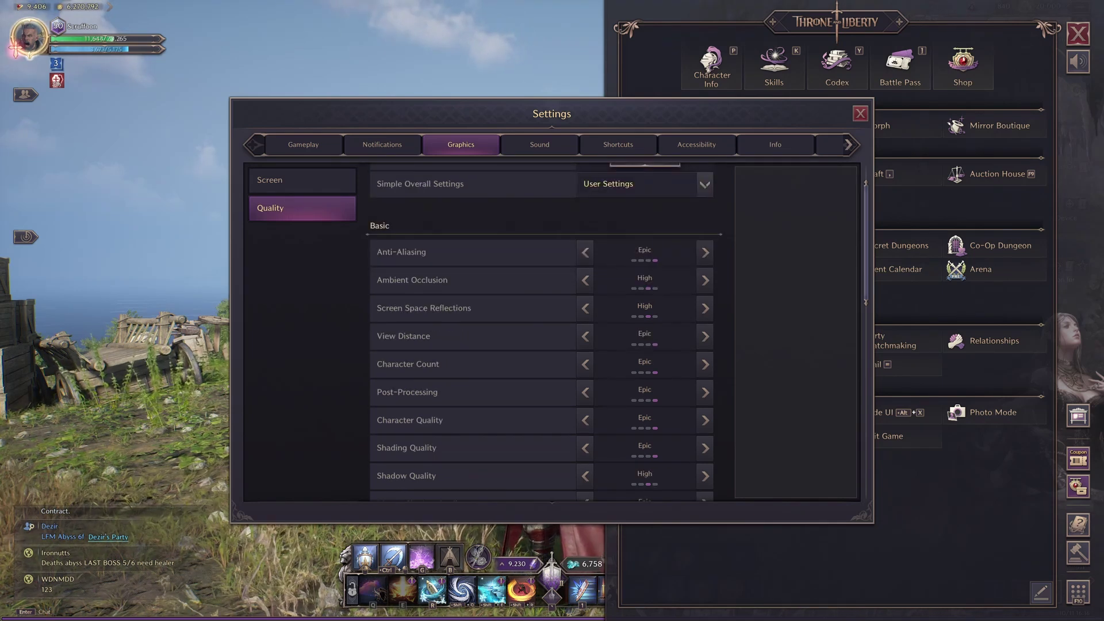
{"action": "scroll", "coordinate": [472, 238], "scroll_direction": "down", "scroll_amount": 1}
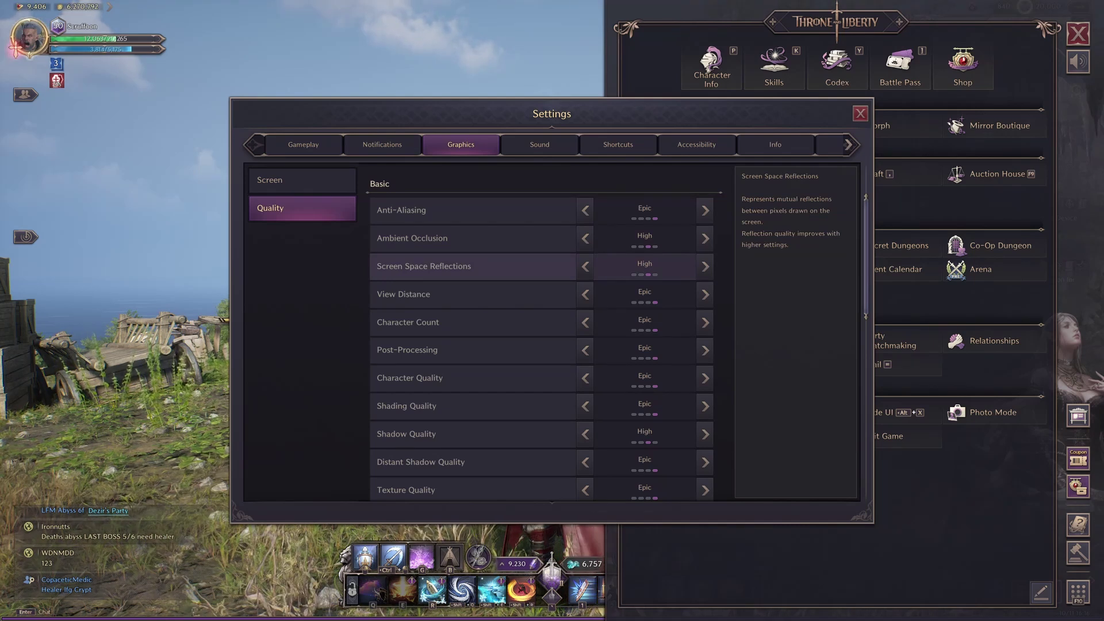
{"action": "scroll", "coordinate": [471, 266], "scroll_direction": "down", "scroll_amount": 1}
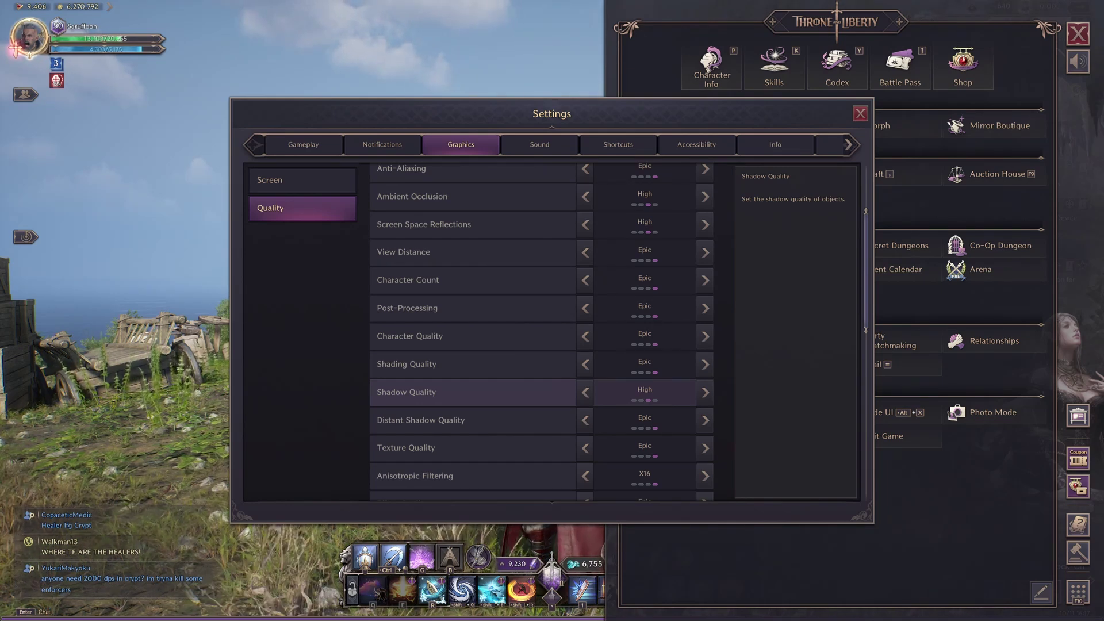
{"action": "scroll", "coordinate": [471, 386], "scroll_direction": "up", "scroll_amount": 4}
{"action": "scroll", "coordinate": [472, 385], "scroll_direction": "down", "scroll_amount": 6}
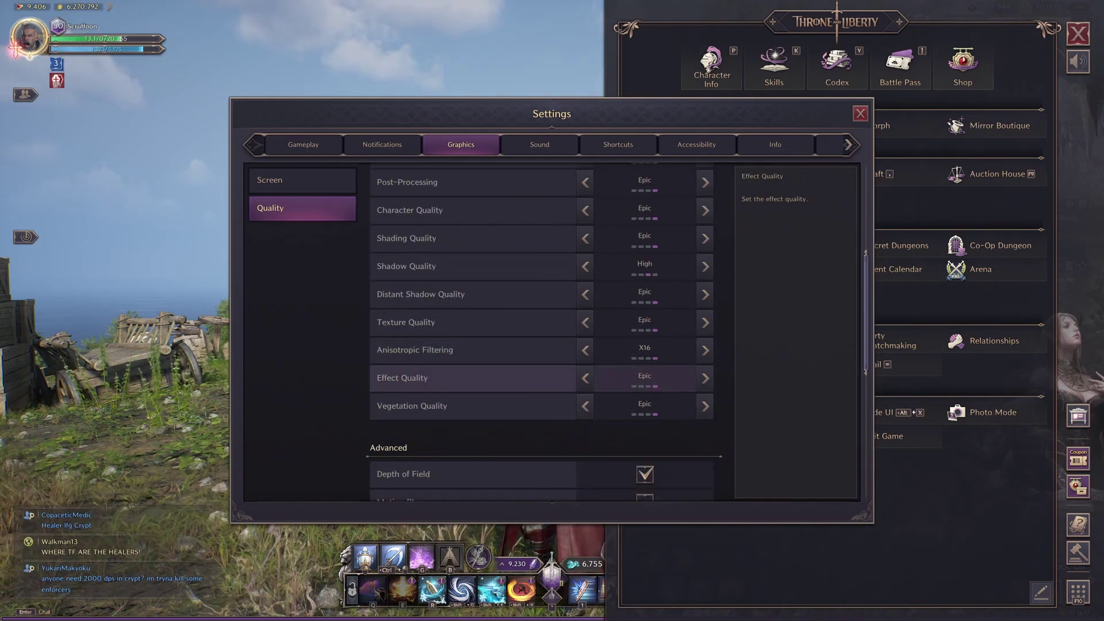
{"action": "scroll", "coordinate": [471, 378], "scroll_direction": "up", "scroll_amount": 6}
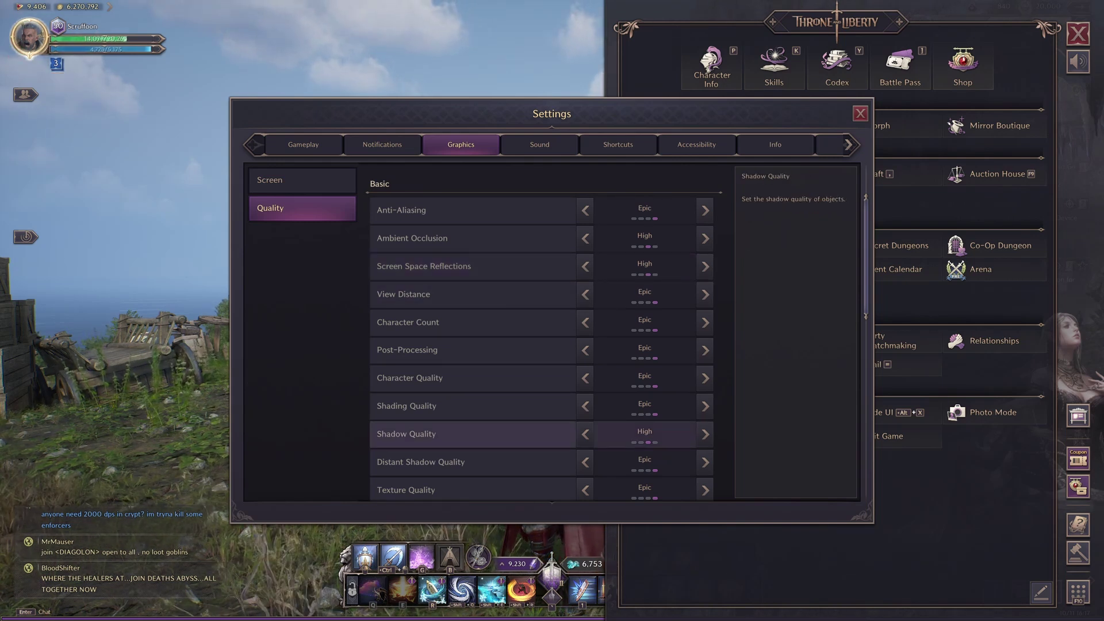
- Examine the Advanced graphics options, including Motion Blur, Level of Detail and Optimize Large-Scale Combat
{"action": "scroll", "coordinate": [472, 414], "scroll_direction": "down", "scroll_amount": 10}
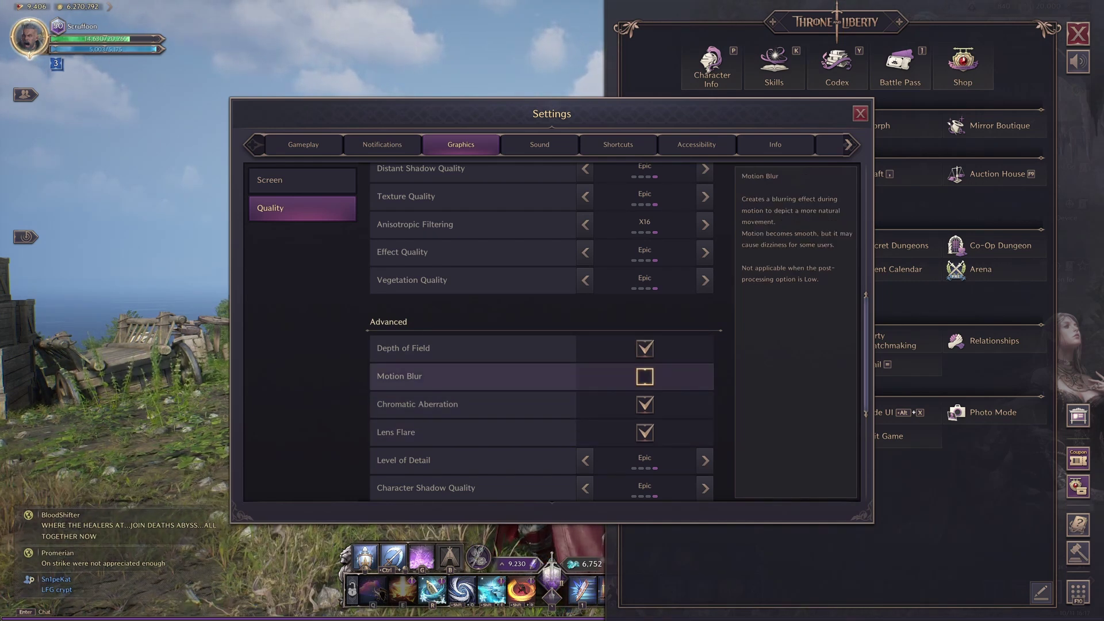
{"action": "scroll", "coordinate": [471, 345], "scroll_direction": "down", "scroll_amount": 7}
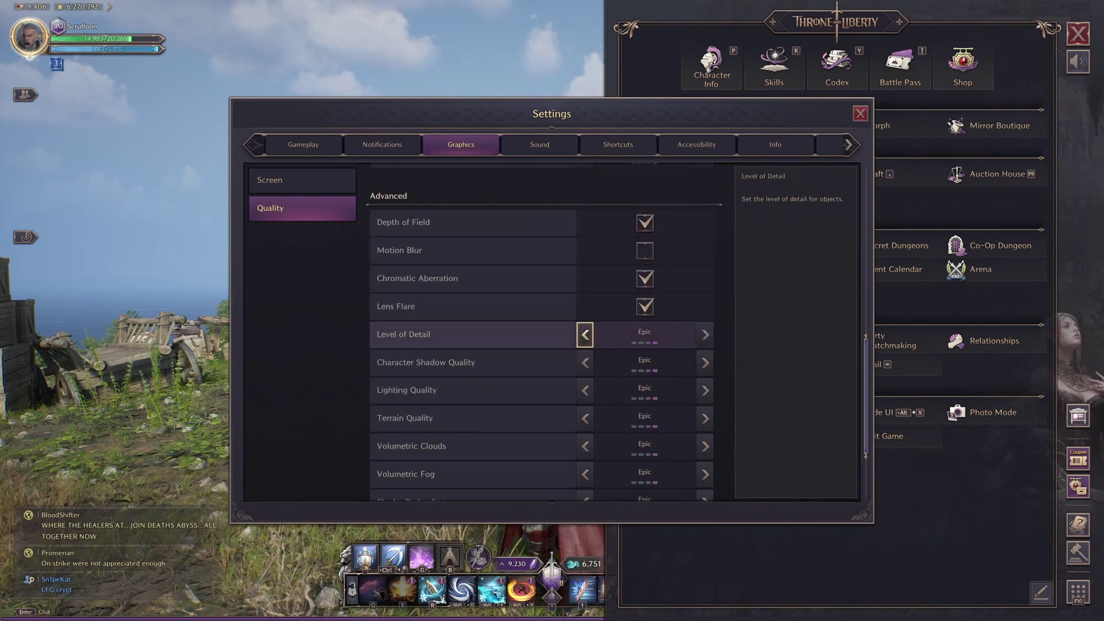
{"action": "scroll", "coordinate": [471, 402], "scroll_direction": "down", "scroll_amount": 1}
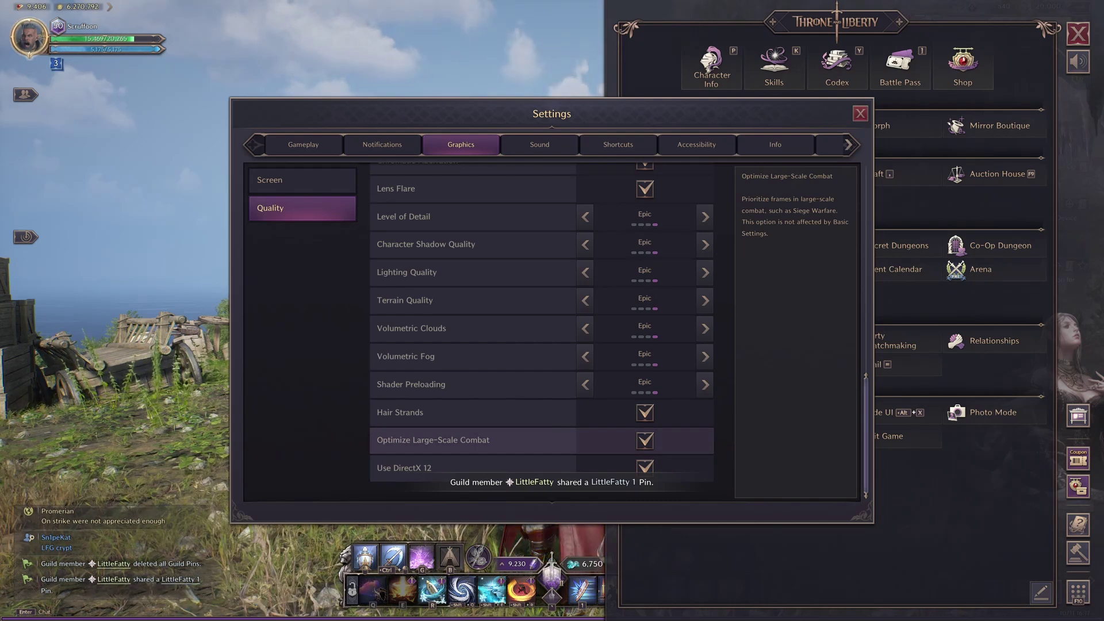
{"action": "scroll", "coordinate": [471, 440], "scroll_direction": "up", "scroll_amount": 7}
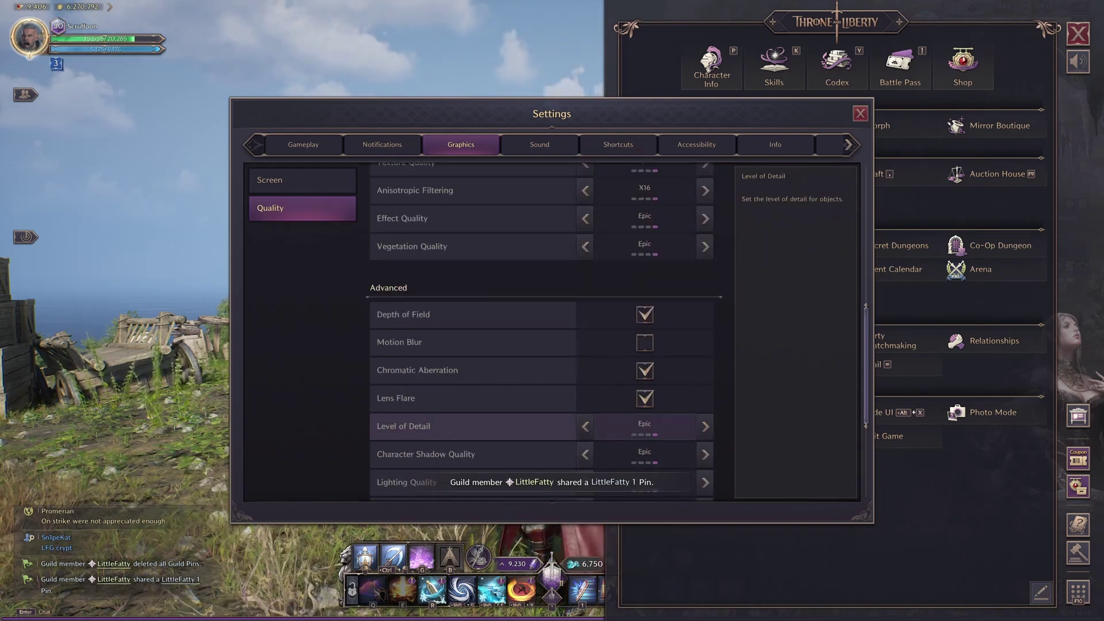